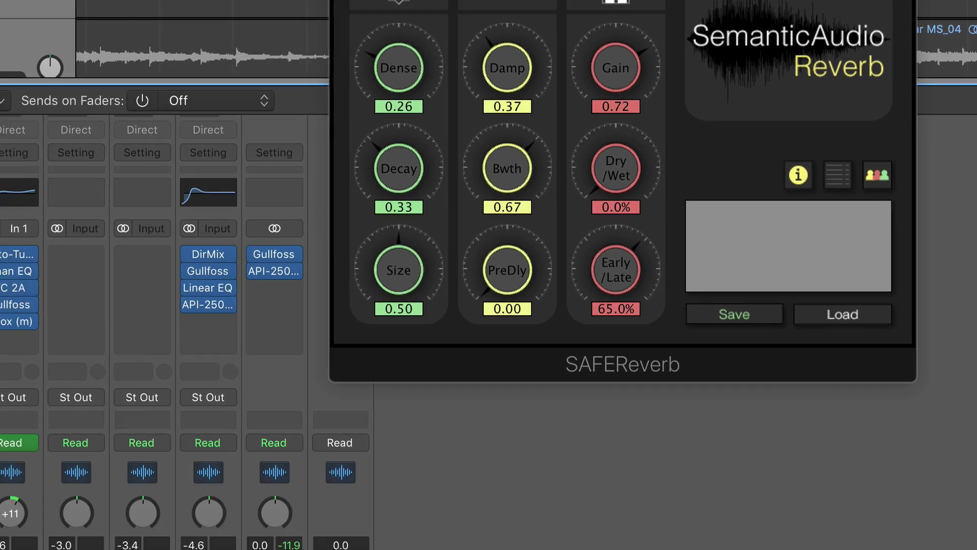
# - Browse the SAFE audio-unit plug-ins available for the reverb insert slot on the lead vocal channel
pyautogui.click(88, 105)
pyautogui.moveTo(194, 506)
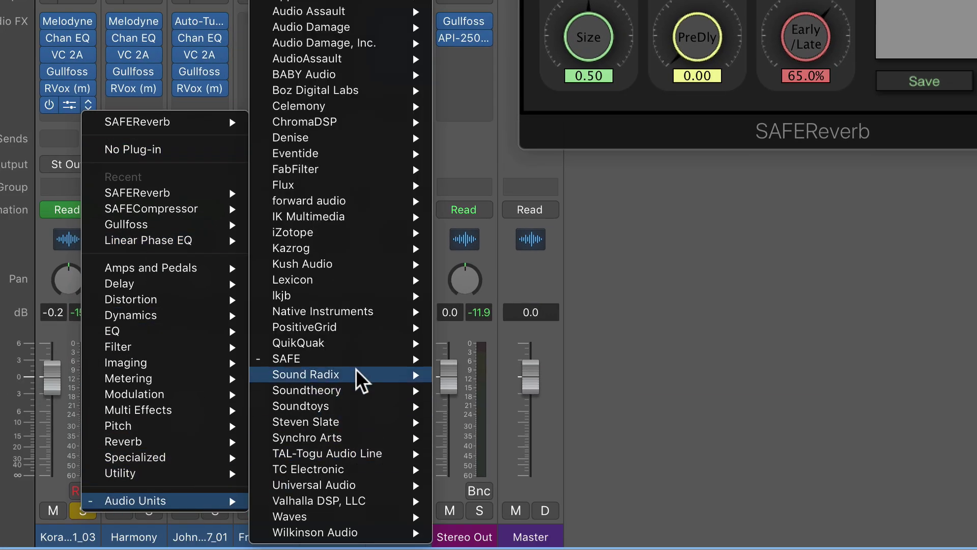
pyautogui.moveTo(358, 359)
pyautogui.moveTo(464, 360)
pyautogui.moveTo(567, 376)
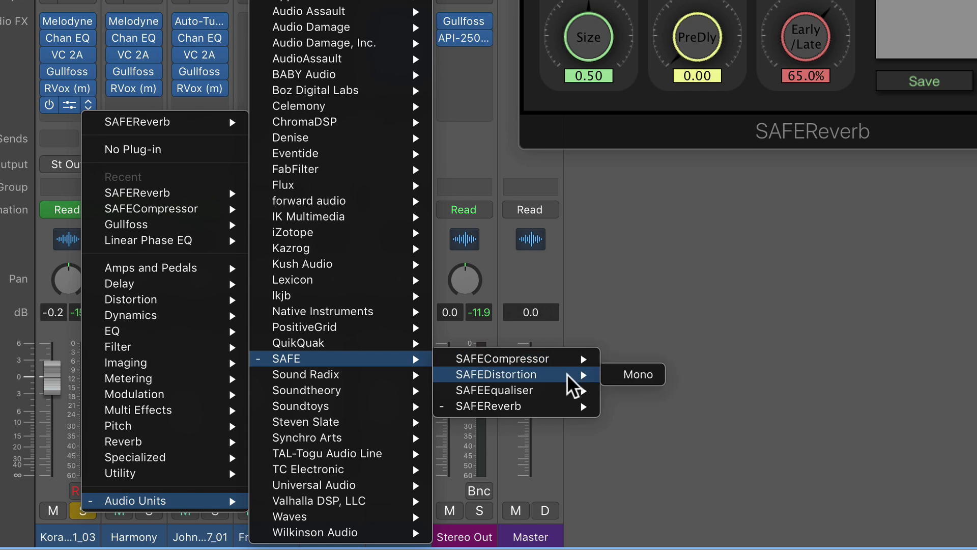
pyautogui.moveTo(556, 411)
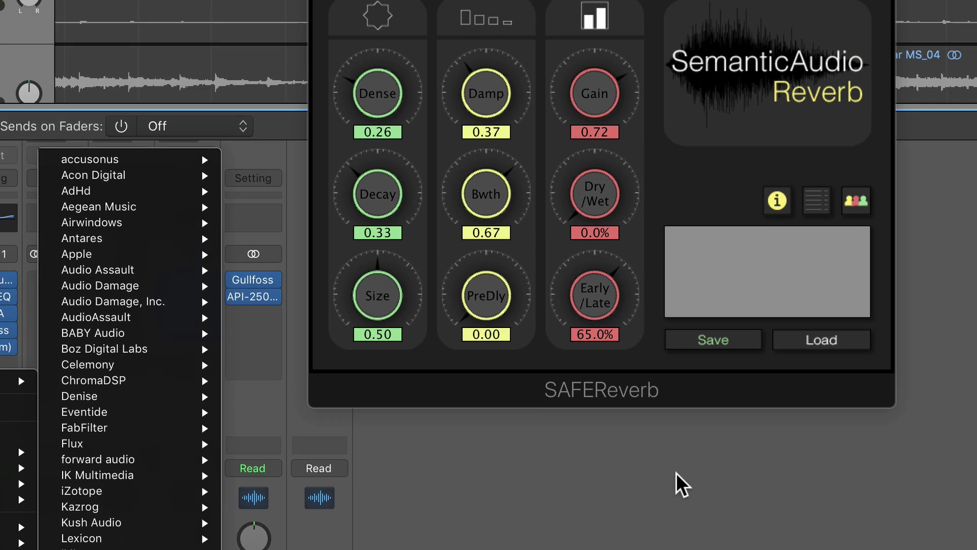
pyautogui.click(889, 218)
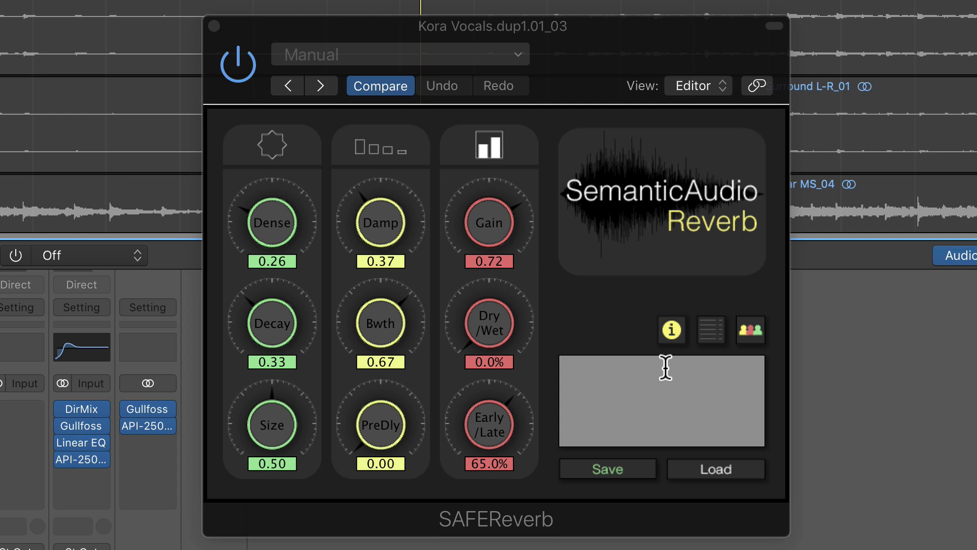
# - Search the available reverb descriptors for "acoustic", "guitar" and "plate", and close the descriptor list without loading one
pyautogui.click(682, 471)
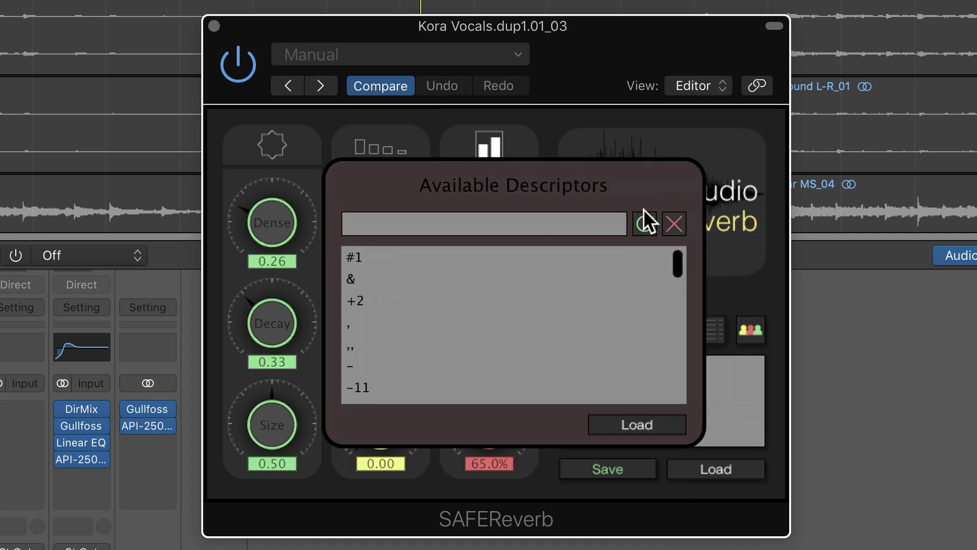
pyautogui.click(537, 222)
pyautogui.write('acoustic')
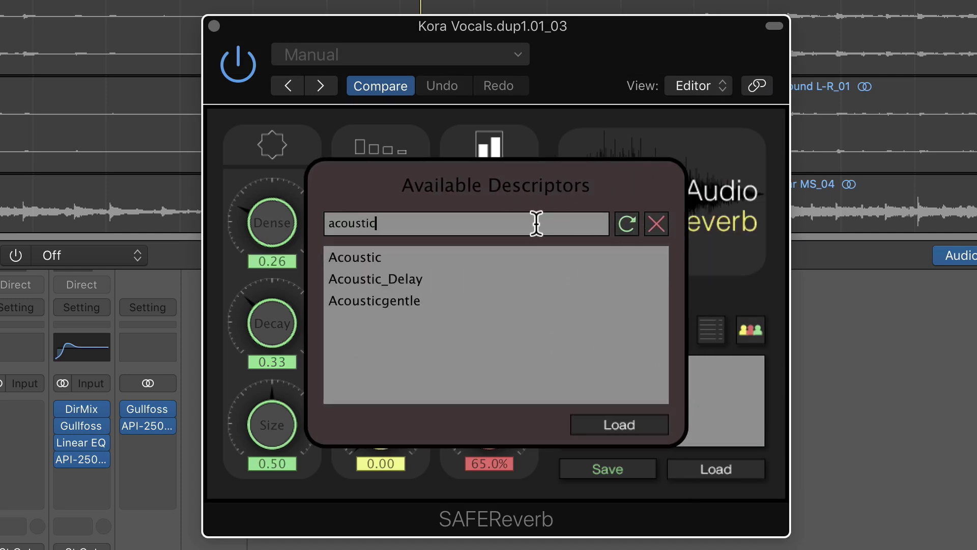
pyautogui.doubleClick(434, 219)
pyautogui.write('guitar')
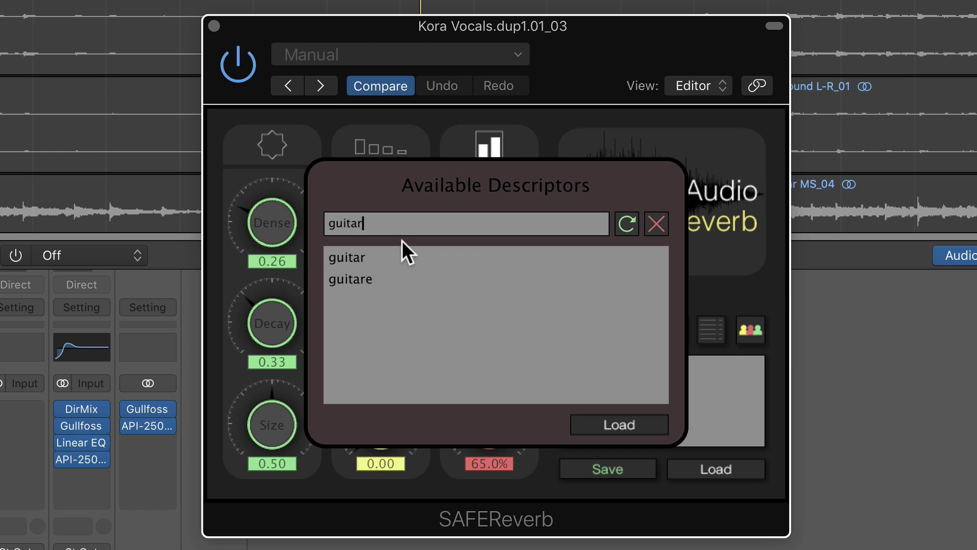
pyautogui.doubleClick(422, 225)
pyautogui.write('plate')
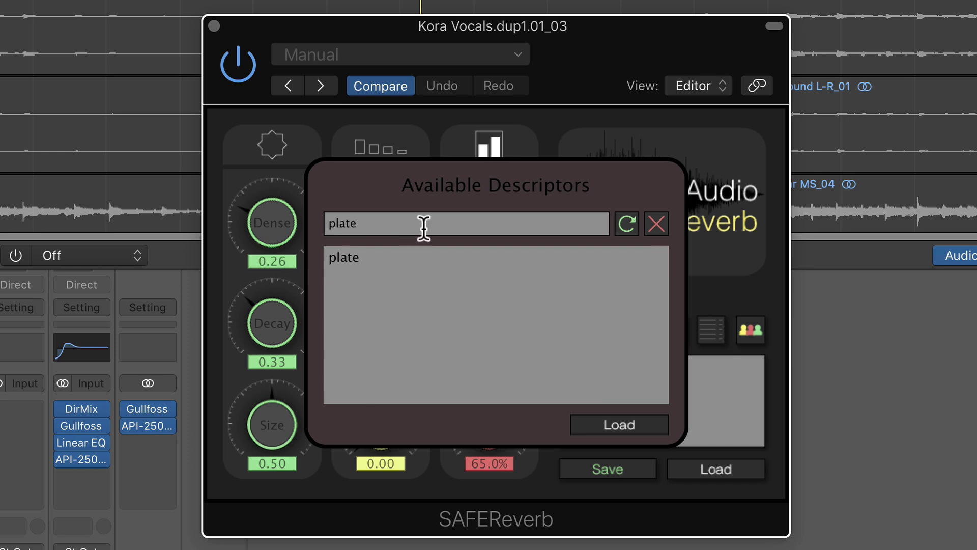
pyautogui.click(662, 227)
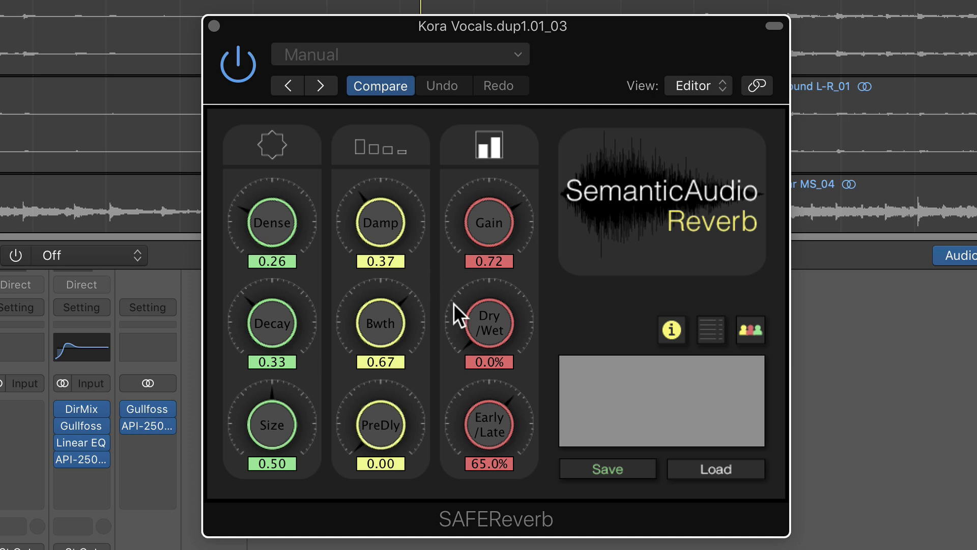
# - Select the lead vocal track, track 1, and solo it
pyautogui.moveTo(531, 312); pyautogui.dragTo(511, 367)
pyautogui.moveTo(495, 285); pyautogui.dragTo(513, 387)
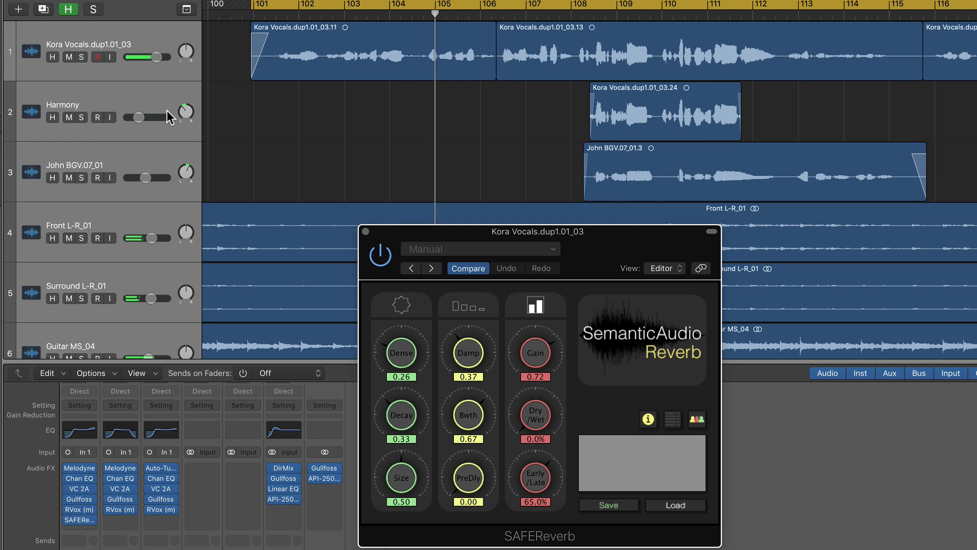
pyautogui.click(148, 35)
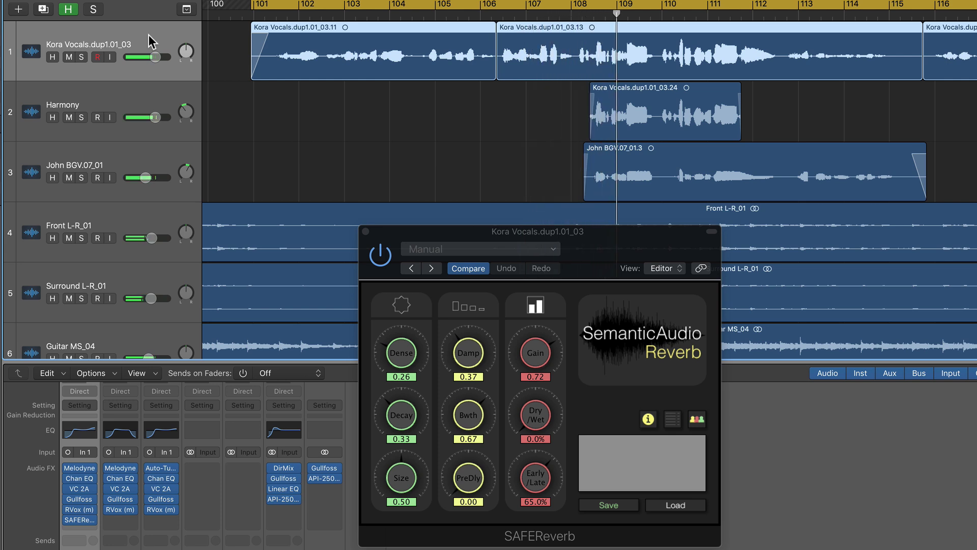
pyautogui.press('s')
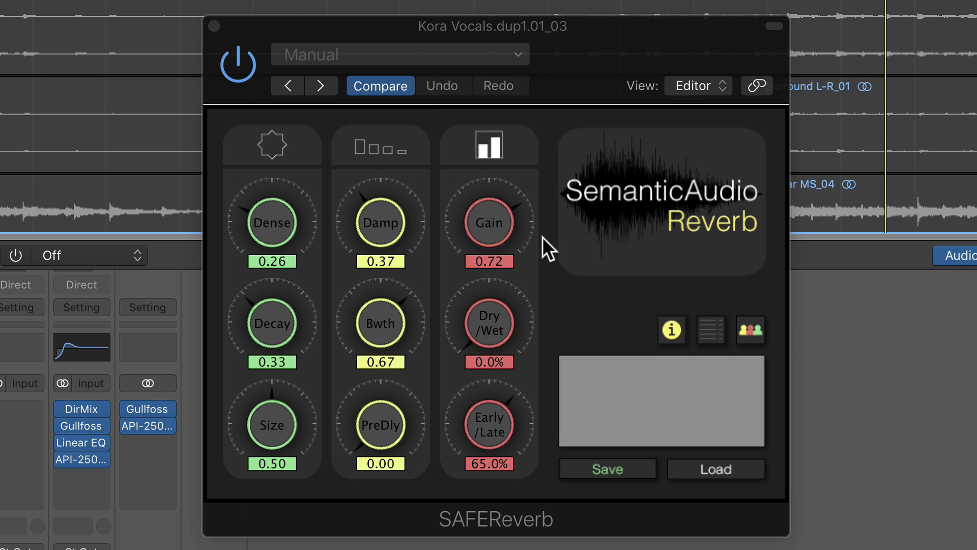
# - Set the reverb's Early/Late balance to 63% and its Gain to 0.65
pyautogui.moveTo(496, 306); pyautogui.dragTo(526, 395)
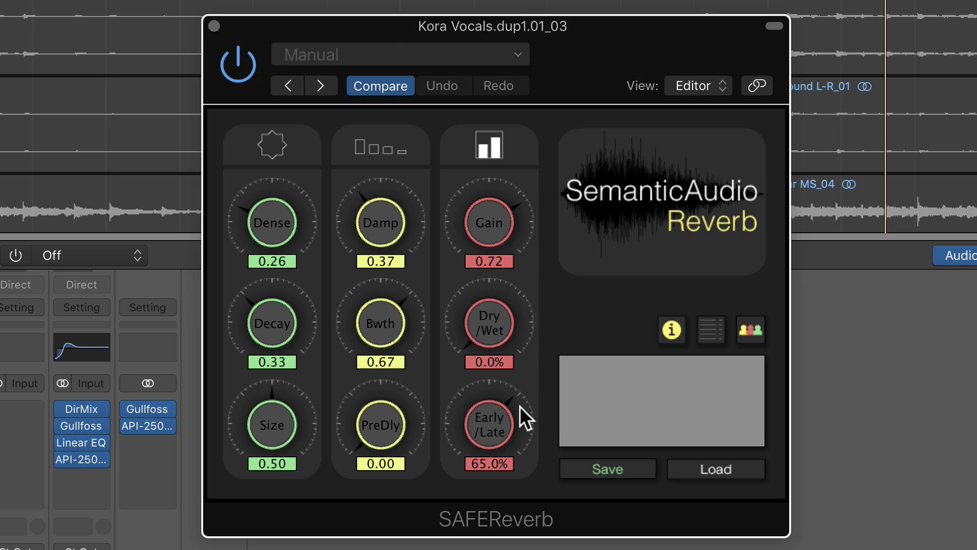
pyautogui.moveTo(501, 474); pyautogui.dragTo(541, 461)
pyautogui.moveTo(496, 212); pyautogui.dragTo(486, 243)
# - Set the green room controls to Dense 0.32, Decay 0.38 and Size 0.63
pyautogui.moveTo(279, 231); pyautogui.dragTo(284, 219)
pyautogui.moveTo(294, 323); pyautogui.dragTo(294, 312)
pyautogui.moveTo(273, 423); pyautogui.dragTo(307, 410)
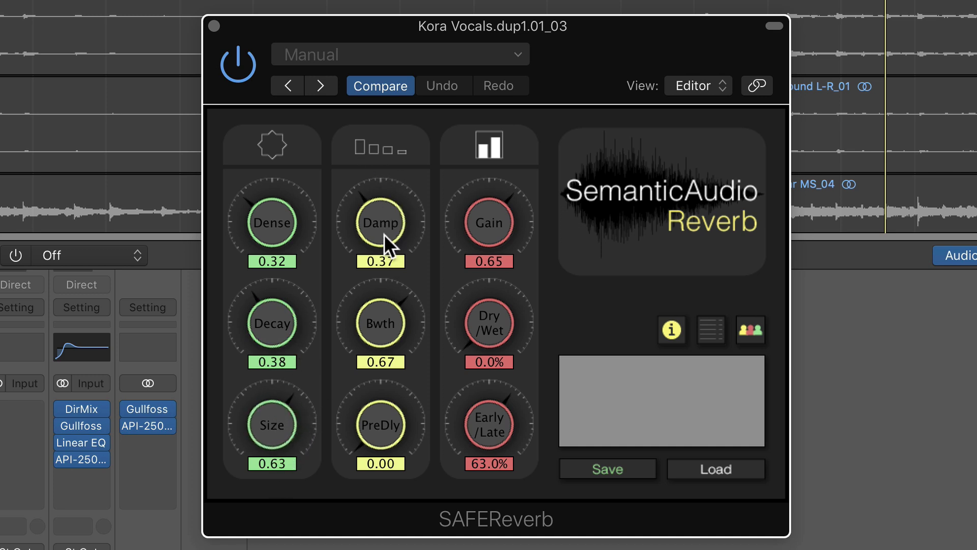
# - Set the yellow reflection controls to Damp 0.53 and Bwth 0.43, keeping PreDly at 0.00
pyautogui.moveTo(411, 227); pyautogui.dragTo(400, 244)
pyautogui.moveTo(389, 311); pyautogui.dragTo(386, 353)
pyautogui.moveTo(385, 435); pyautogui.dragTo(396, 464)
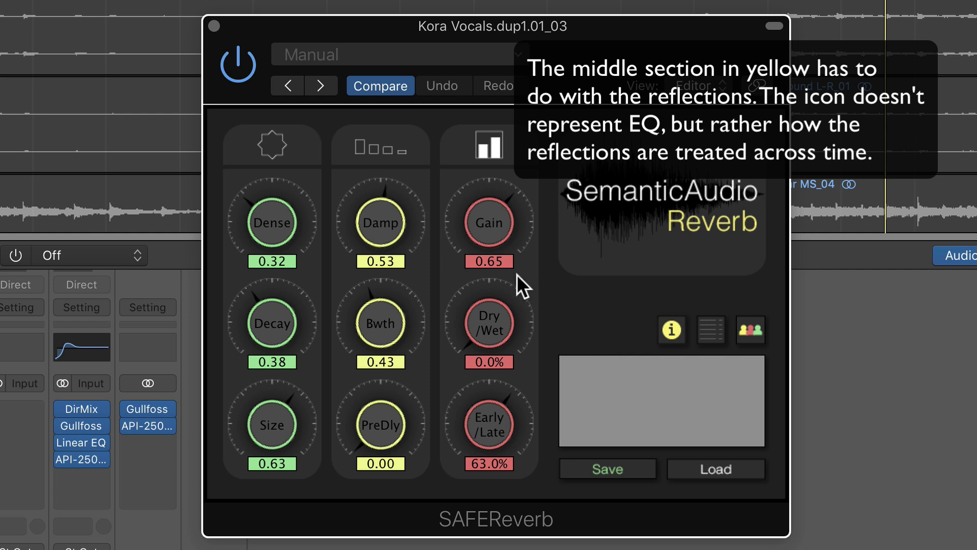
# - Set the red mix controls to Gain 0.69, Dry/Wet 61% and Early/Late 49%
pyautogui.moveTo(517, 274); pyautogui.dragTo(498, 229)
pyautogui.moveTo(496, 424); pyautogui.dragTo(489, 457)
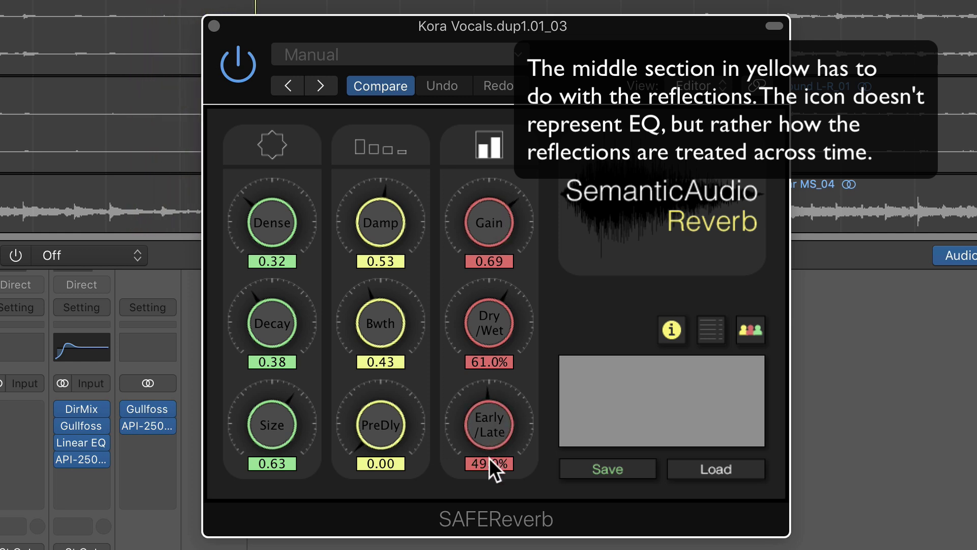
# - Set the reflection controls to Damp 0.38 and Bwth 0.60
pyautogui.moveTo(386, 201)
pyautogui.mouseDown()
pyautogui.moveTo(405, 164)
pyautogui.moveTo(370, 206)
pyautogui.moveTo(416, 446)
pyautogui.moveTo(419, 419)
pyautogui.moveTo(387, 358)
pyautogui.moveTo(398, 205)
pyautogui.mouseUp()
pyautogui.moveTo(384, 308); pyautogui.dragTo(375, 433)
pyautogui.click(396, 347)
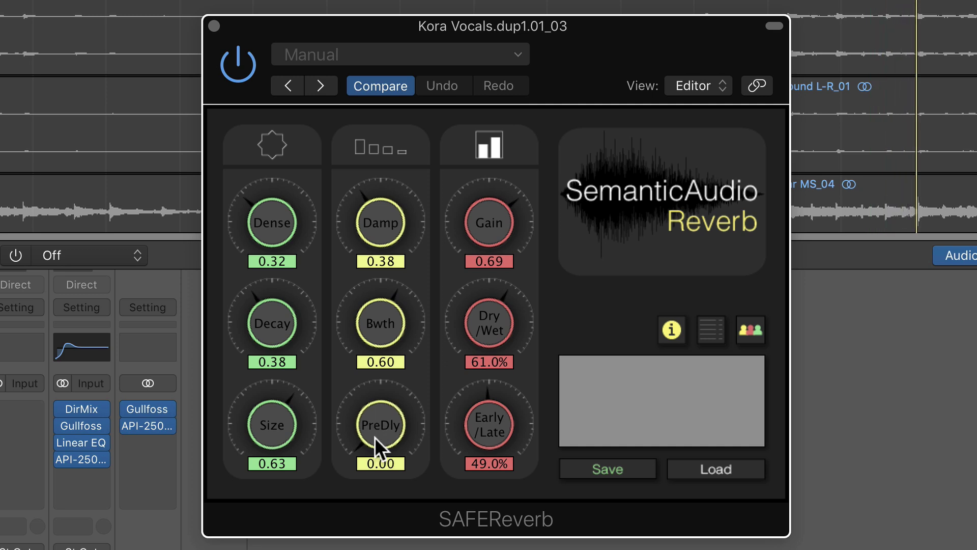
# - Set the room controls to Dense 0.51, Decay 0.51 and Size 0.65
pyautogui.moveTo(282, 218); pyautogui.dragTo(292, 195)
pyautogui.moveTo(284, 306); pyautogui.dragTo(313, 262)
pyautogui.moveTo(286, 304); pyautogui.dragTo(284, 412)
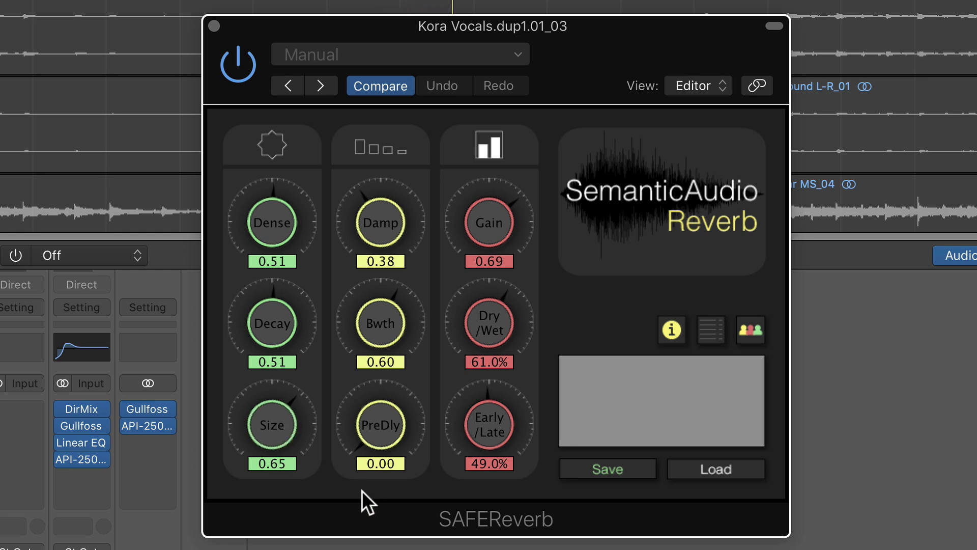
# - Set Dry/Wet to 35% and view the plug-in's preset options
pyautogui.moveTo(466, 346); pyautogui.dragTo(484, 389)
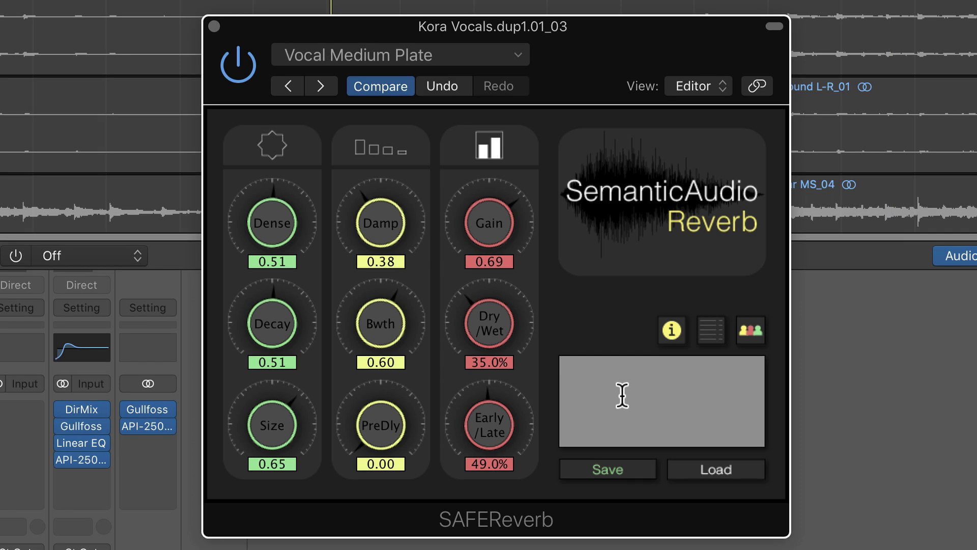
pyautogui.click(513, 54)
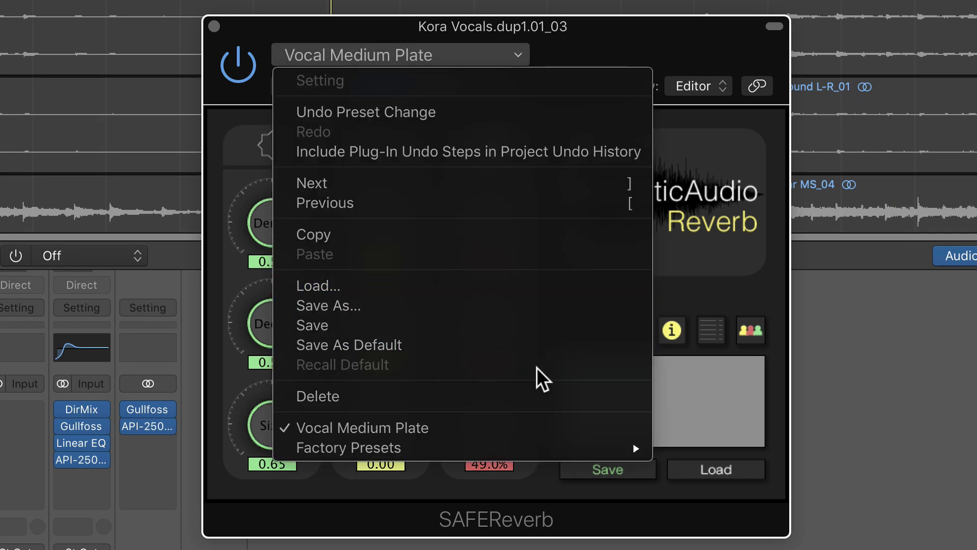
# - Enter the descriptor Vocal_Medium_Plate and save the reverb settings under it while the song plays
pyautogui.click(733, 412)
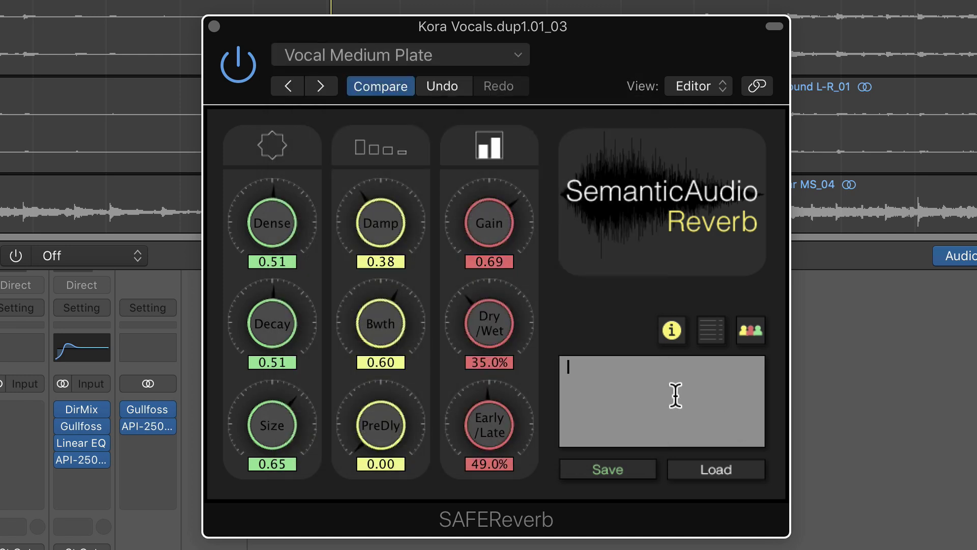
pyautogui.write('Vocal_Medium_Plate')
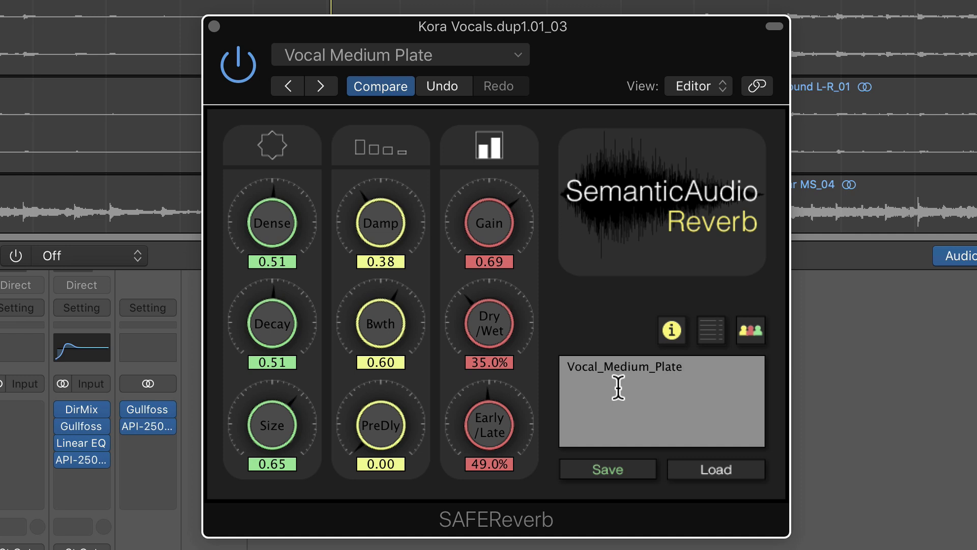
pyautogui.click(616, 474)
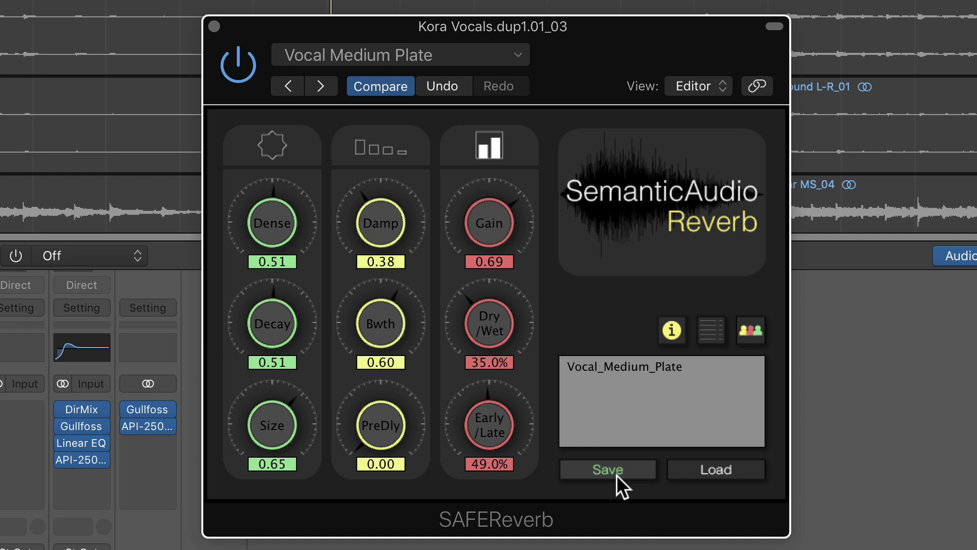
pyautogui.press('space')
pyautogui.click(615, 474)
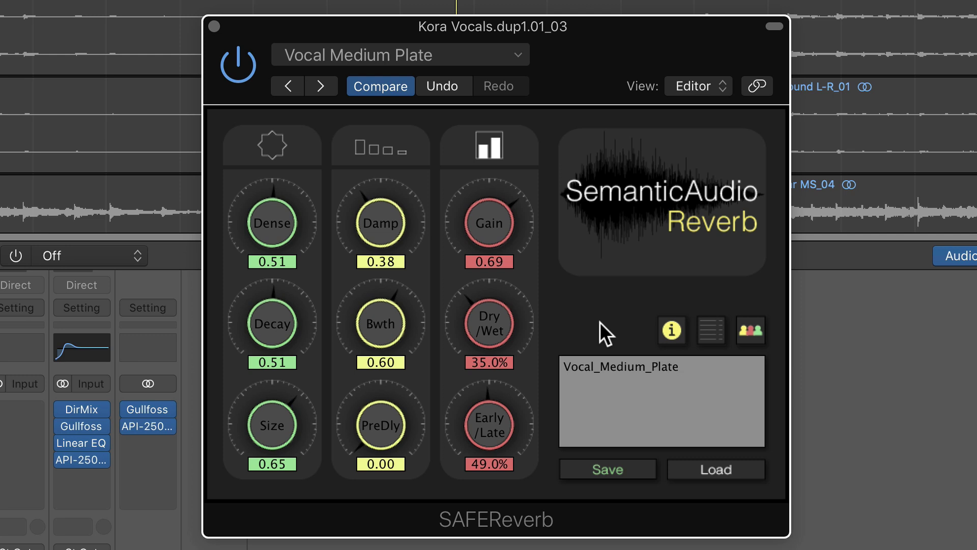
# - Clear the descriptor text, search the available descriptors for "vocal" and load VocalsAescetic
pyautogui.doubleClick(599, 371)
pyautogui.press('BackSpace')
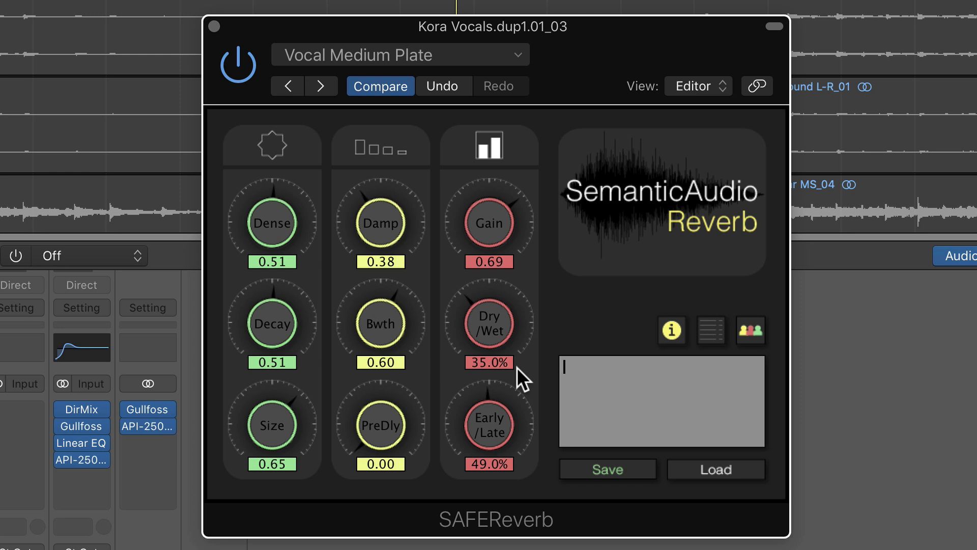
pyautogui.click(720, 468)
pyautogui.doubleClick(417, 223)
pyautogui.press('BackSpace')
pyautogui.write('vocal')
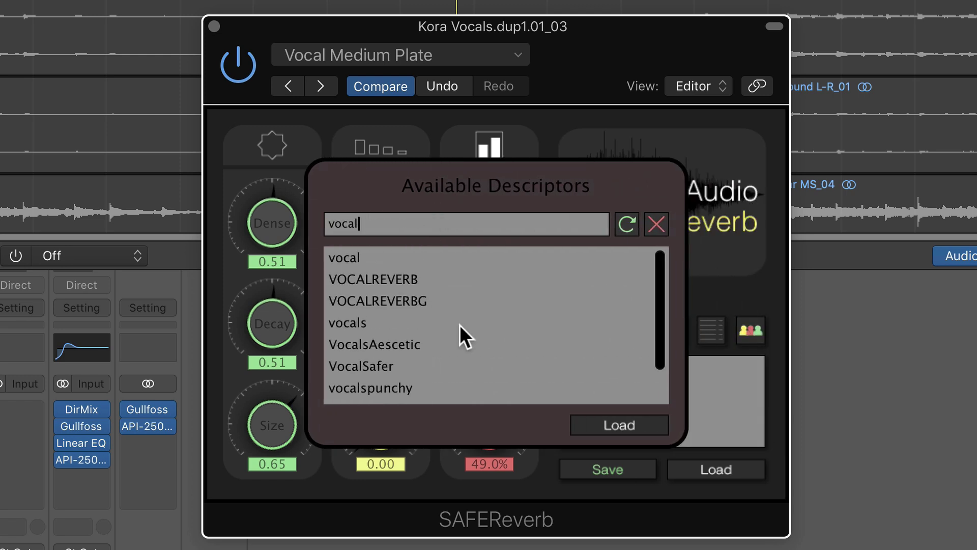
pyautogui.scroll(-2, 460, 325)
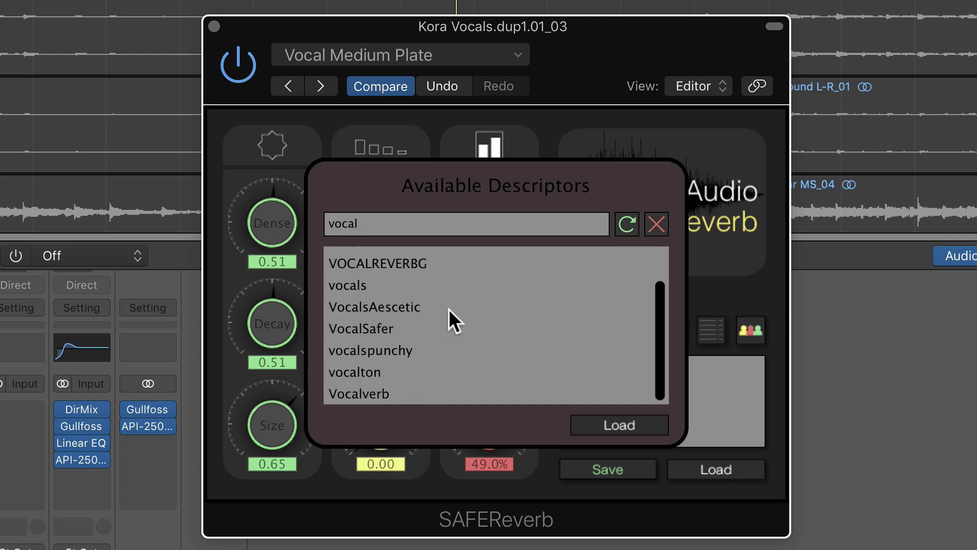
pyautogui.scroll(2, 444, 310)
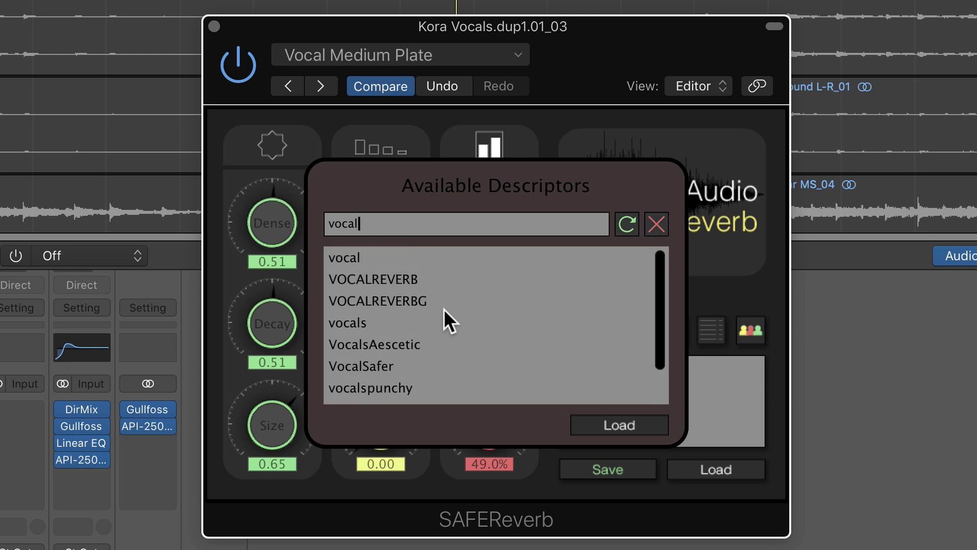
pyautogui.doubleClick(431, 344)
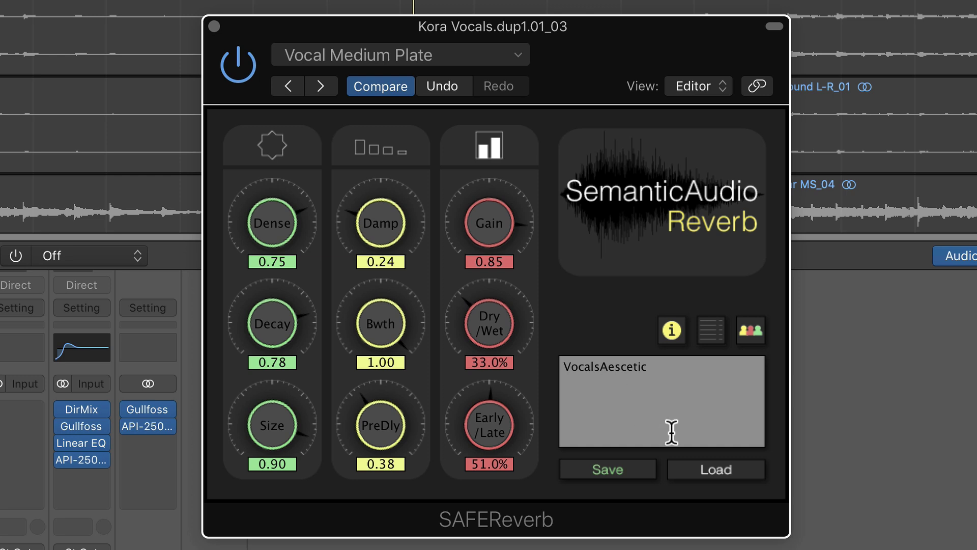
# - Search the available descriptors for "acoustic", load Acousticgentle and play the song with it
pyautogui.click(691, 469)
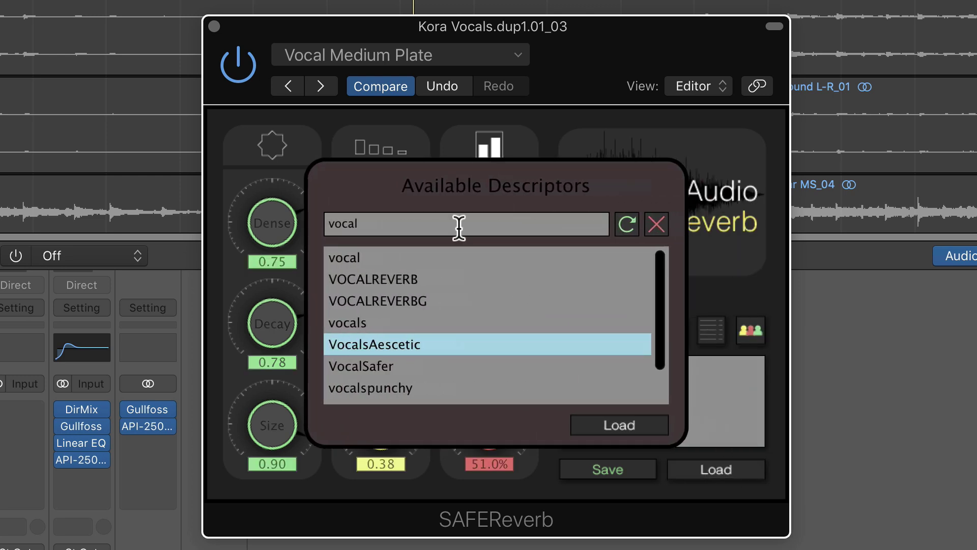
pyautogui.doubleClick(458, 224)
pyautogui.write('acoustic')
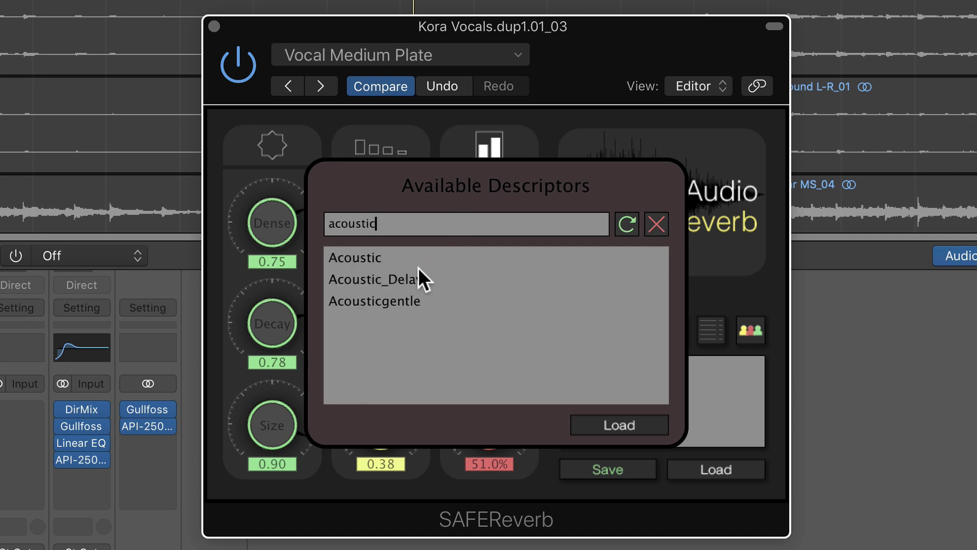
pyautogui.click(413, 302)
pyautogui.click(654, 427)
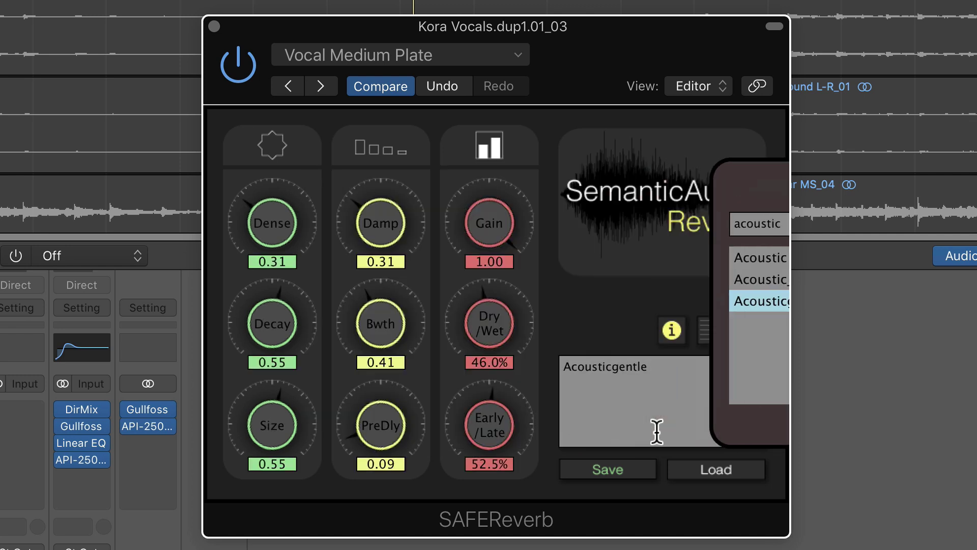
pyautogui.press('space')
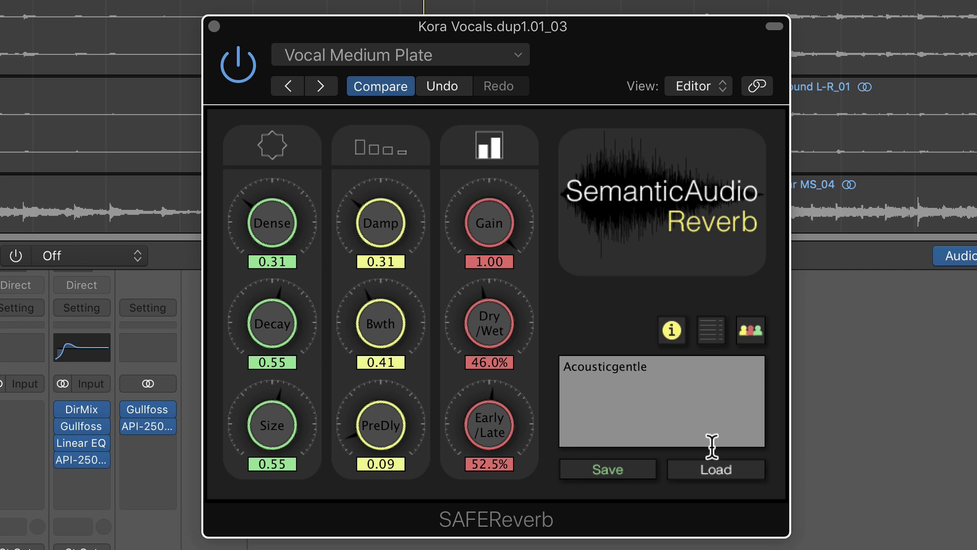
# - Search the available descriptors for "country" and load the country descriptor into the vocal reverb
pyautogui.click(711, 463)
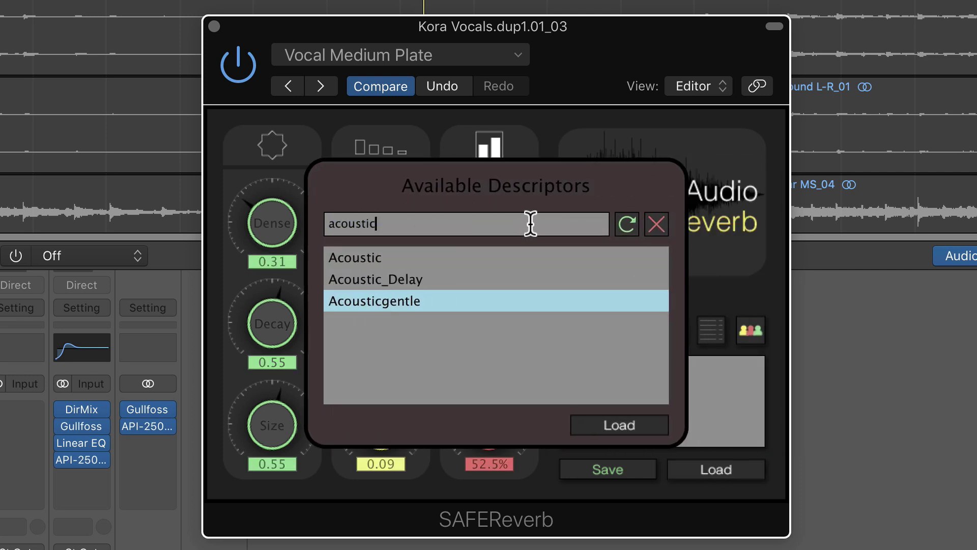
pyautogui.write('country')
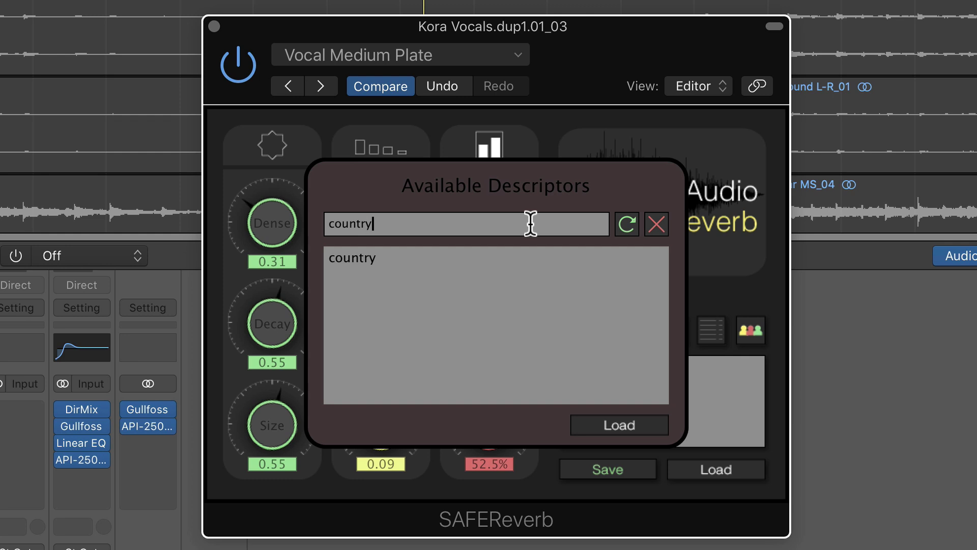
pyautogui.click(484, 255)
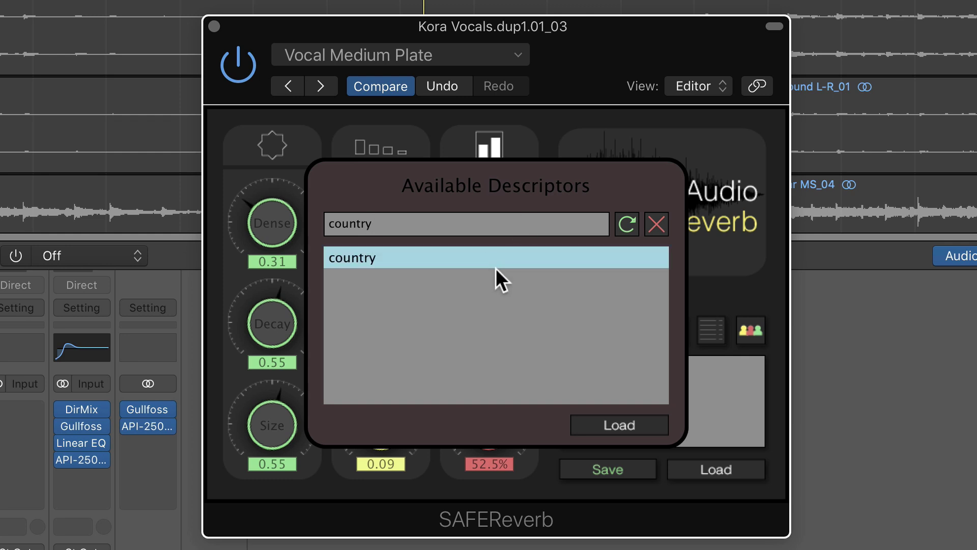
pyautogui.click(645, 425)
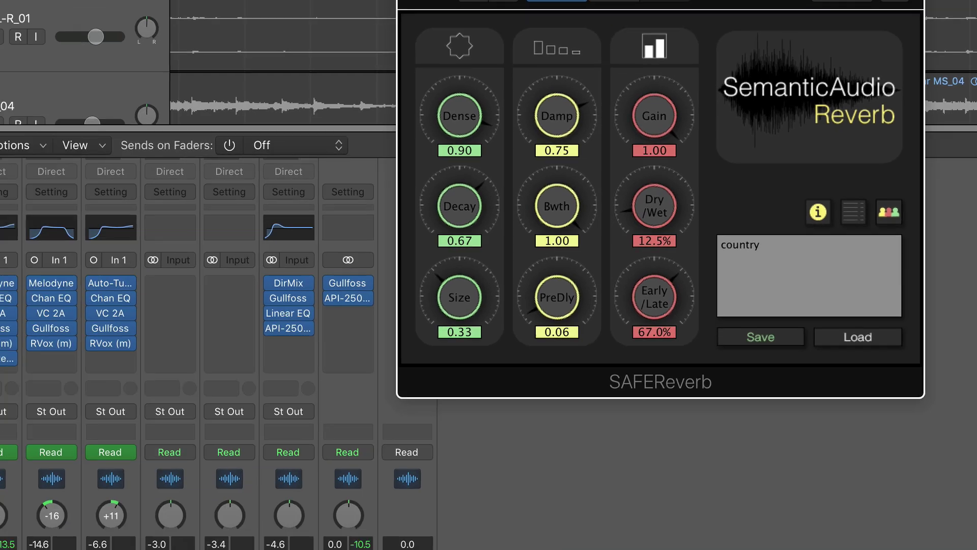
# - Close the reverb window, unsolo the lead vocal track and remove SAFEReverb from its channel
pyautogui.click(213, 26)
pyautogui.press('s')
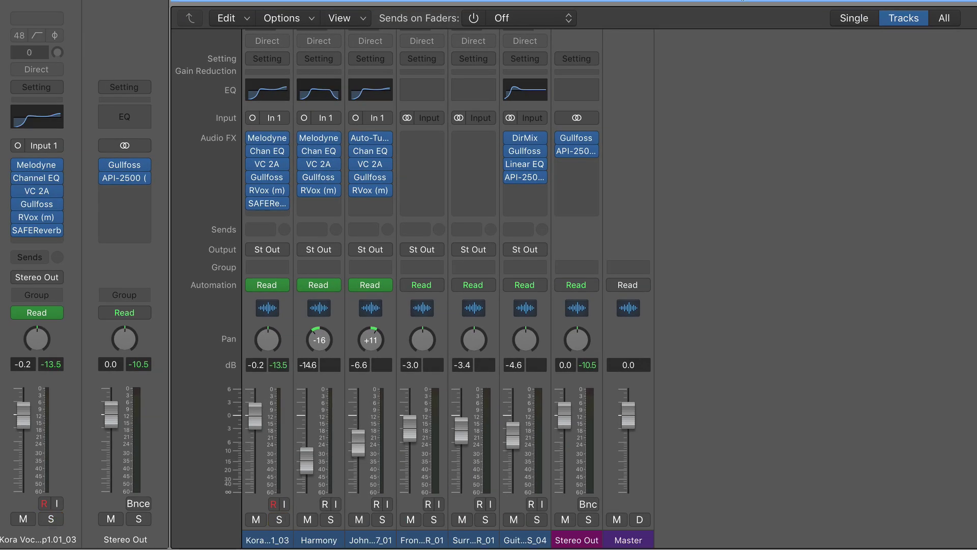
pyautogui.click(283, 204)
pyautogui.click(329, 237)
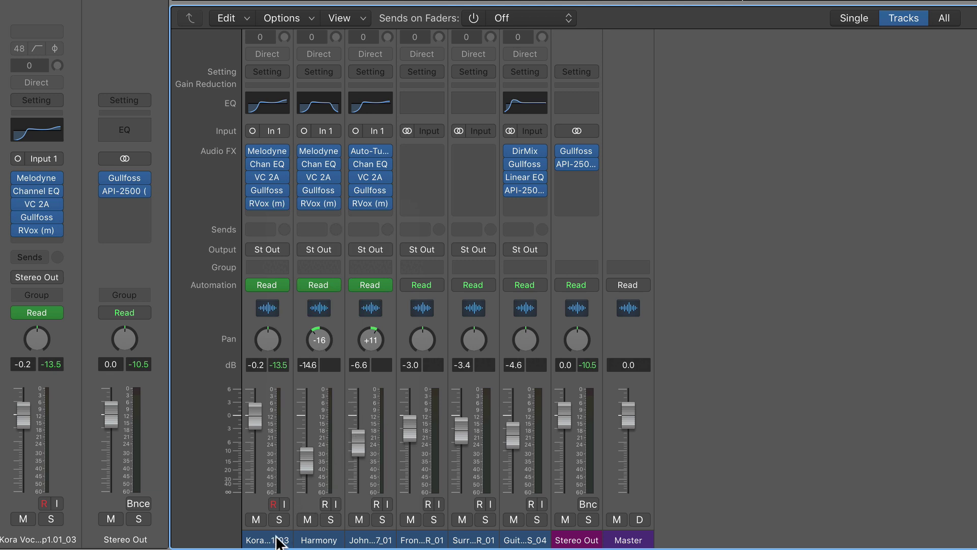
# - Send the three vocal tracks to Bus 1, with the lead at about -16.7 dB and the other two at about -8.4 dB
pyautogui.moveTo(280, 539); pyautogui.dragTo(366, 537)
pyautogui.click(371, 231)
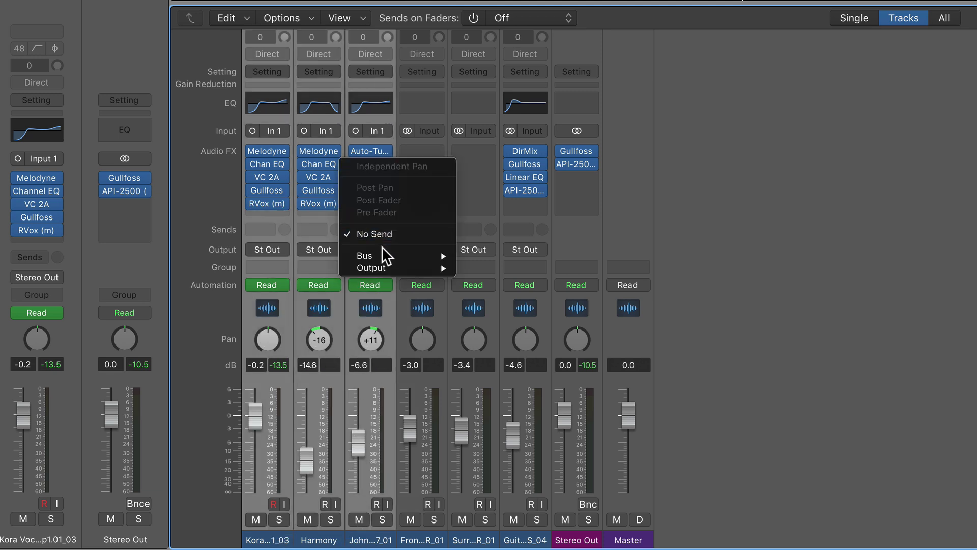
pyautogui.moveTo(382, 254)
pyautogui.click(527, 59)
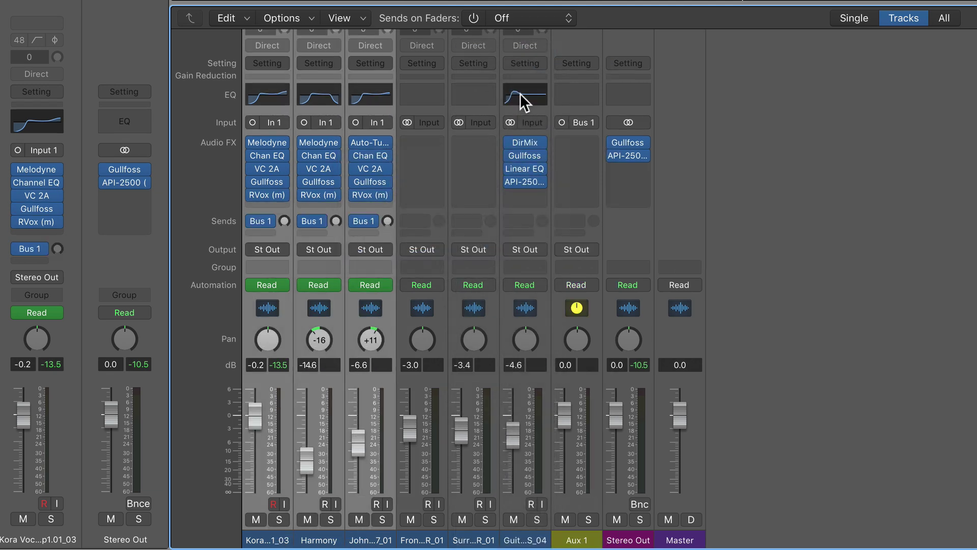
pyautogui.moveTo(288, 217); pyautogui.dragTo(298, 178)
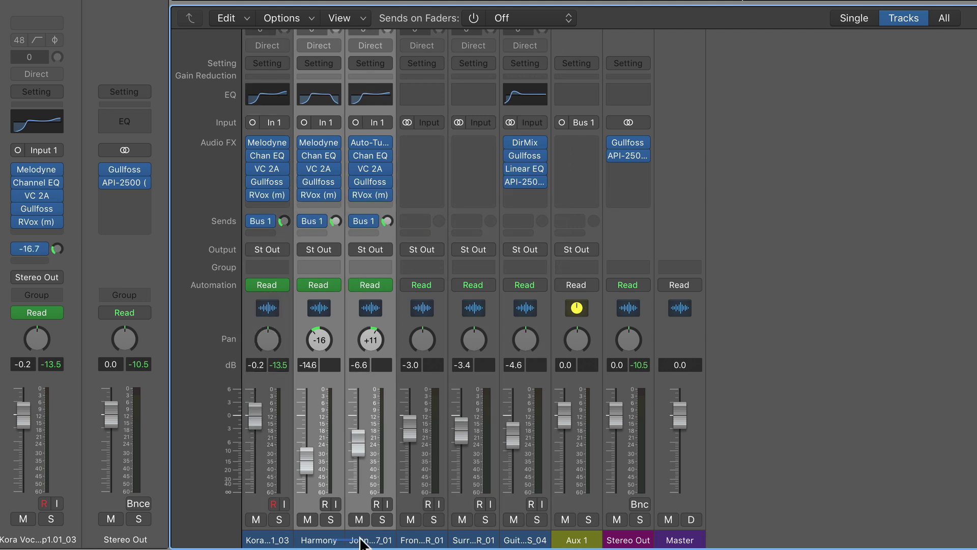
pyautogui.moveTo(387, 222); pyautogui.dragTo(400, 195)
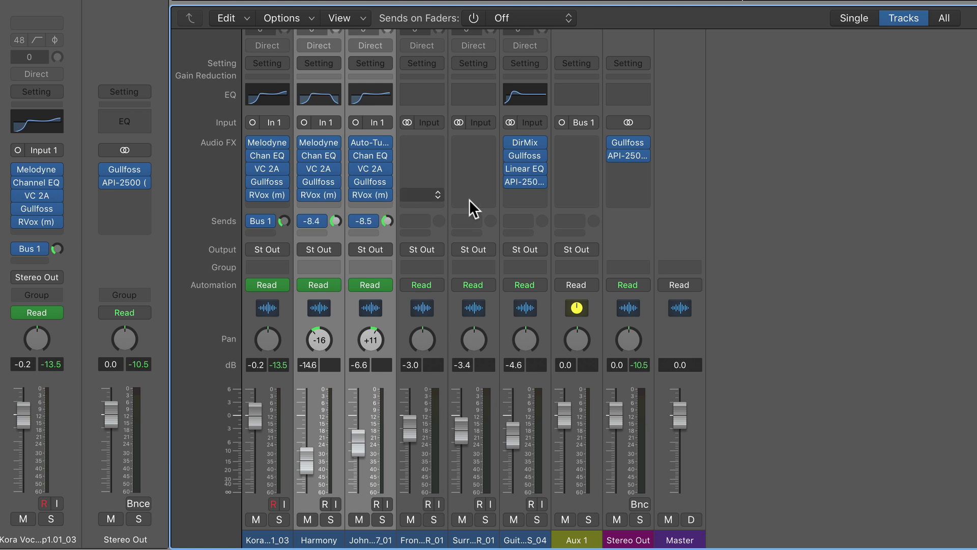
# - Send the Guitar MS_04 track to Bus 2 at a level of about -7.3 dB
pyautogui.moveTo(437, 541); pyautogui.dragTo(520, 527)
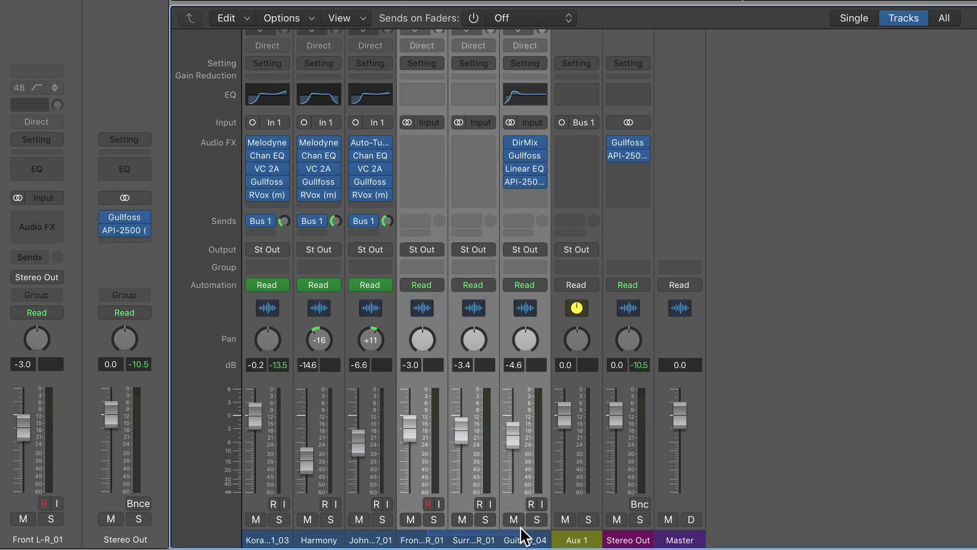
pyautogui.click(952, 264)
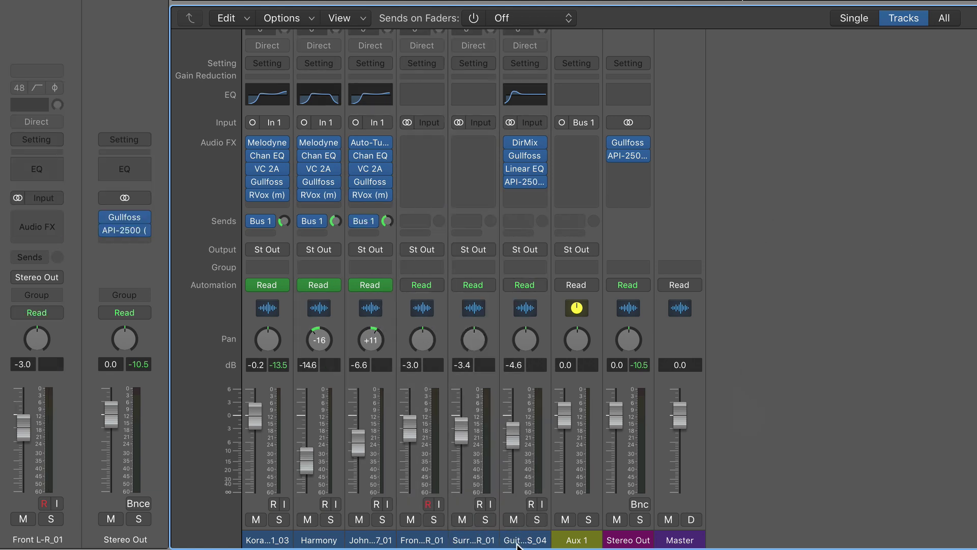
pyautogui.click(527, 439)
pyautogui.click(530, 219)
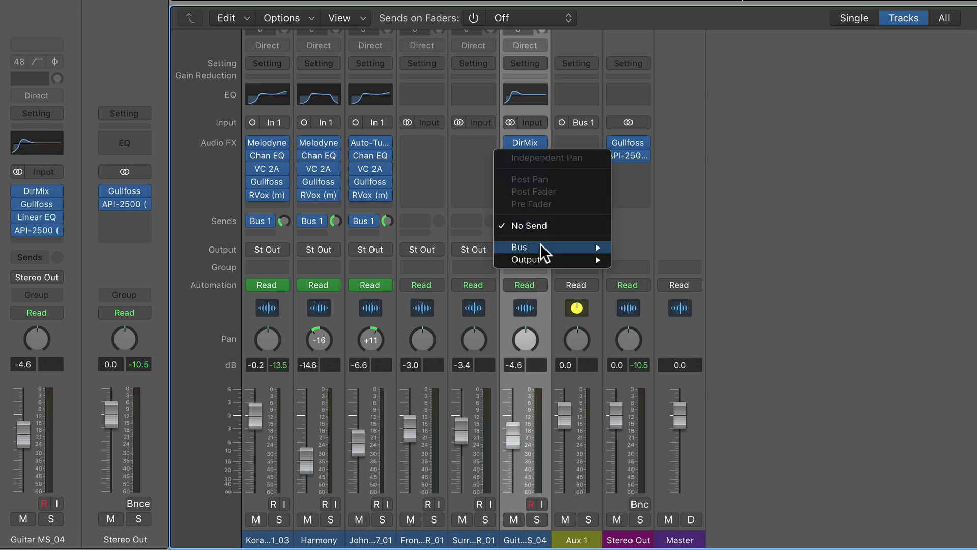
pyautogui.moveTo(540, 247)
pyautogui.click(653, 72)
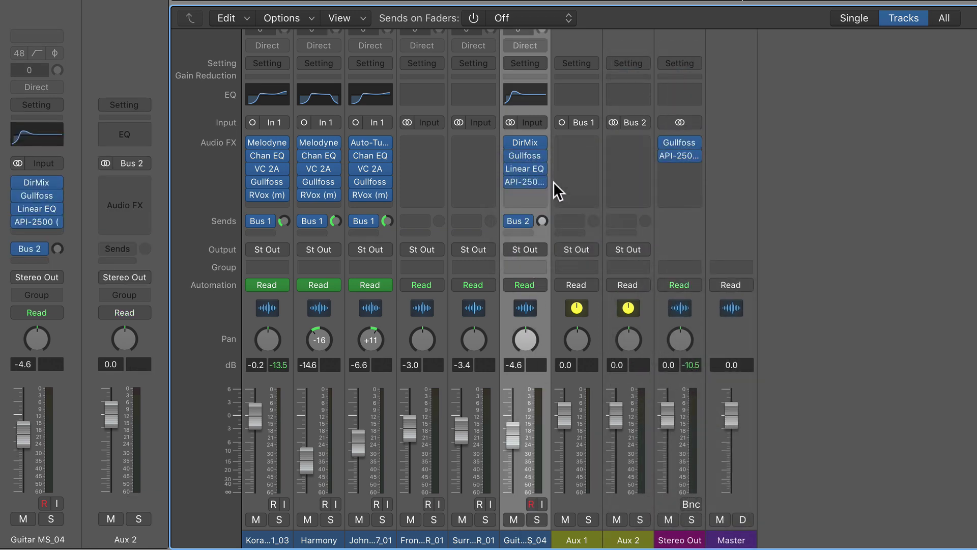
pyautogui.click(677, 276)
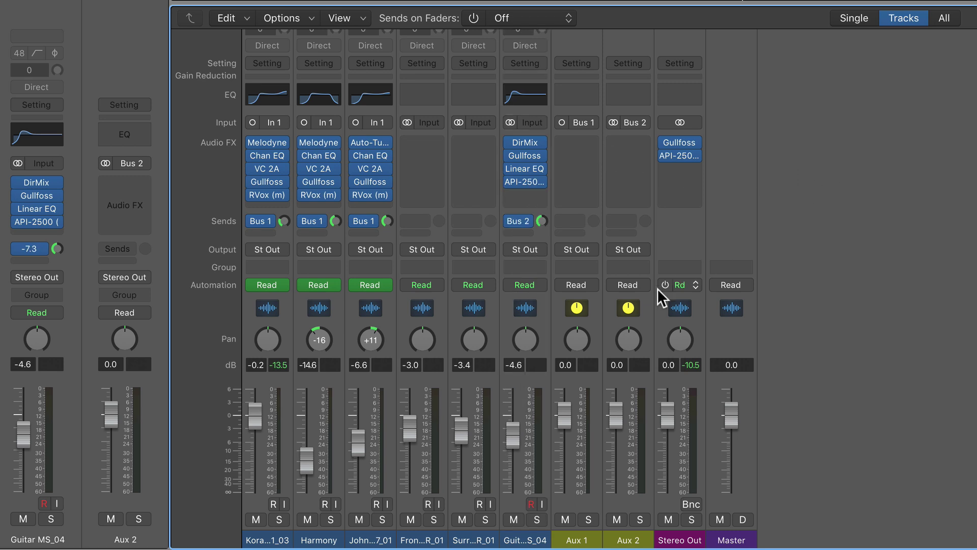
# - Rename the Aux 1 channel as Vocal and the Aux 2 channel as Guitar
pyautogui.doubleClick(581, 540)
pyautogui.write('Vocal')
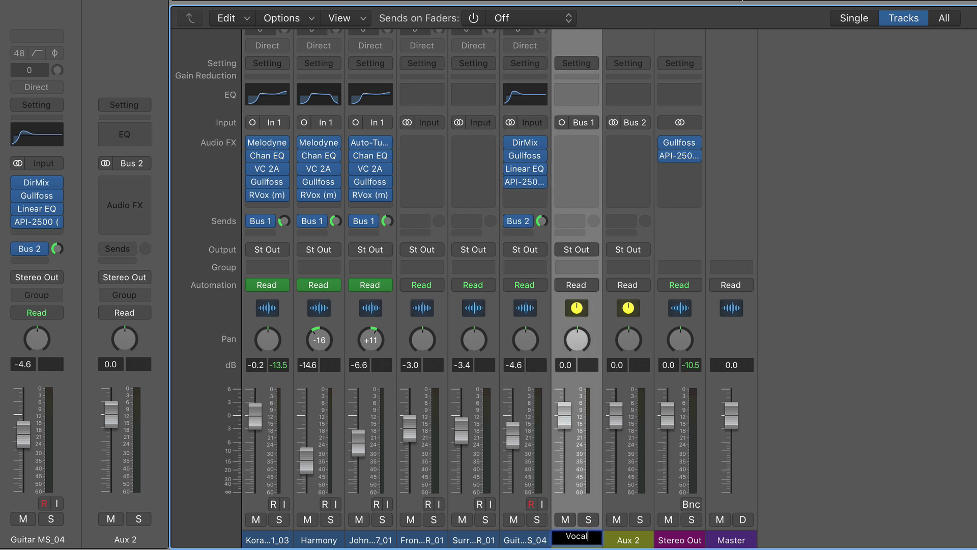
pyautogui.press('Tab')
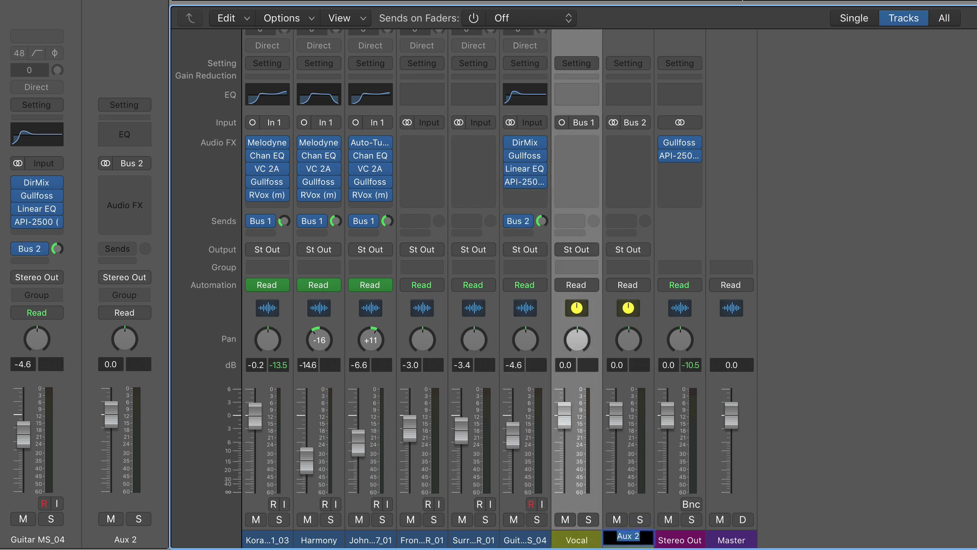
pyautogui.write('Guitar')
pyautogui.press('Return')
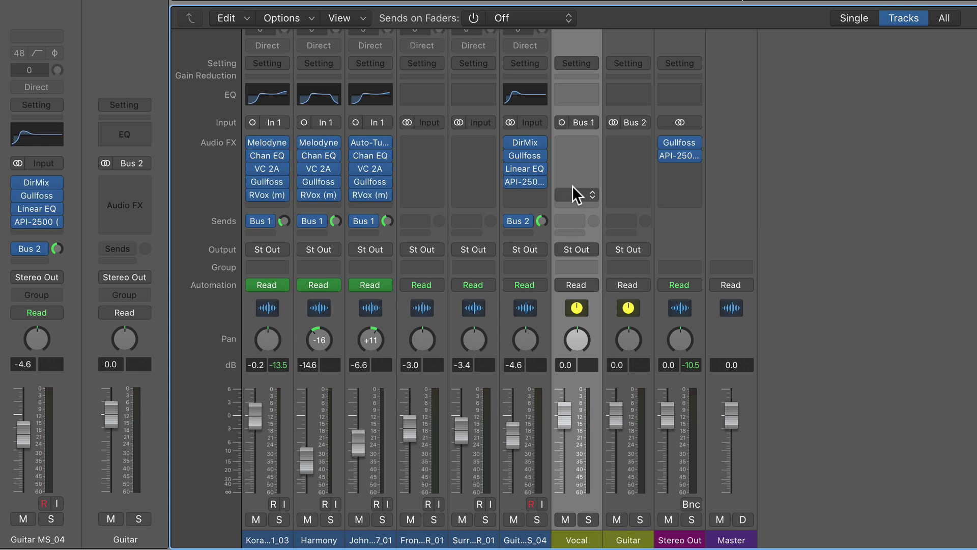
# - Insert a mono SAFEReverb on the Vocal aux channel and load the country descriptor into it
pyautogui.click(578, 143)
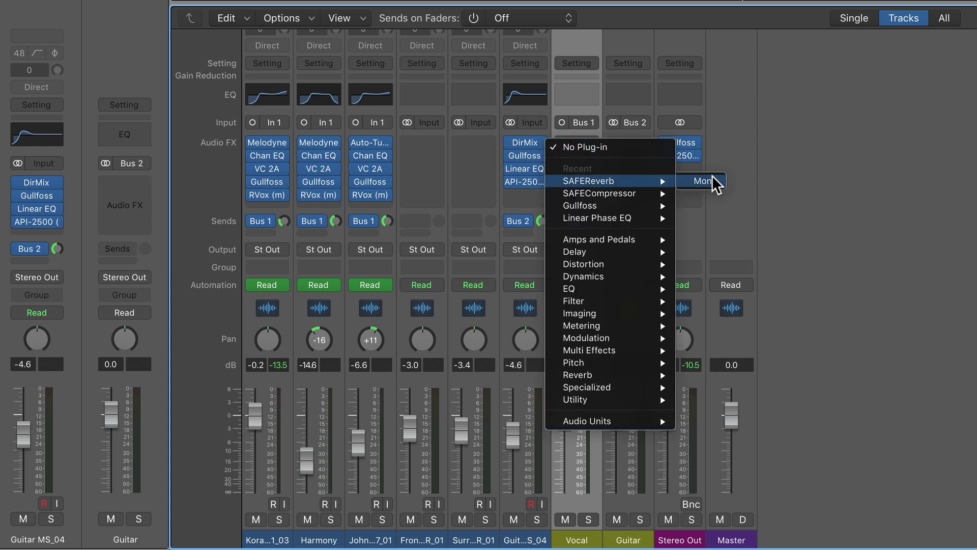
pyautogui.click(715, 184)
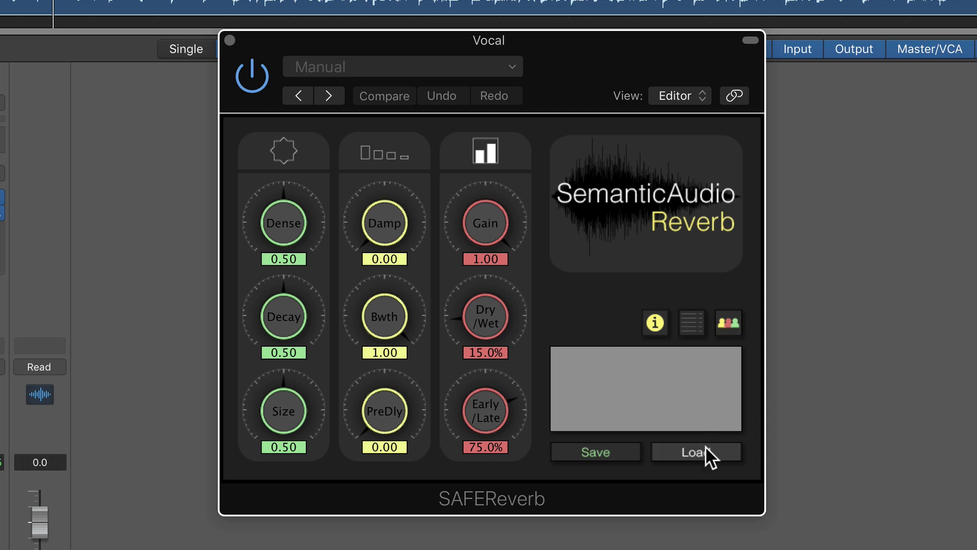
pyautogui.click(704, 452)
pyautogui.write('country')
pyautogui.doubleClick(414, 254)
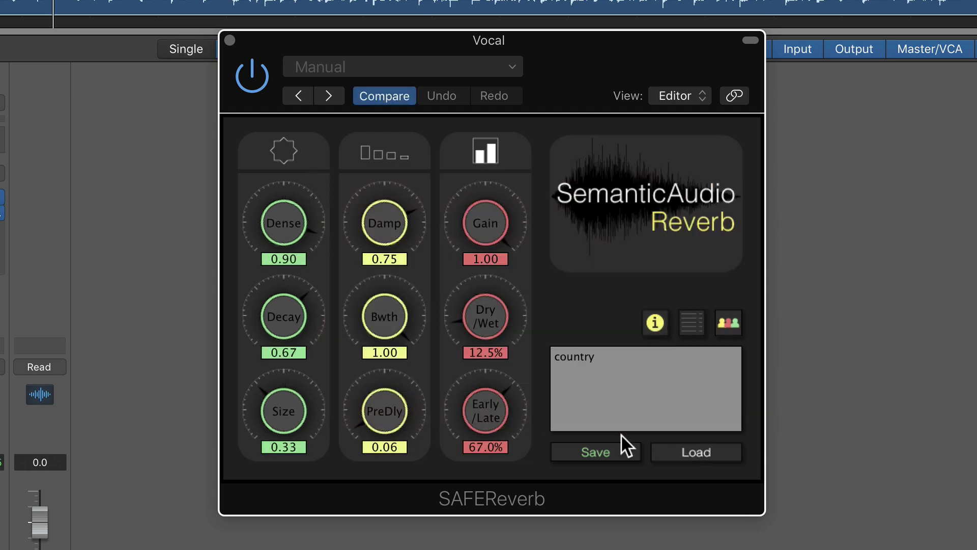
# - Raise Dry/Wet on the Vocal aux reverb and close its window
pyautogui.moveTo(489, 323); pyautogui.dragTo(505, 93)
pyautogui.click(230, 40)
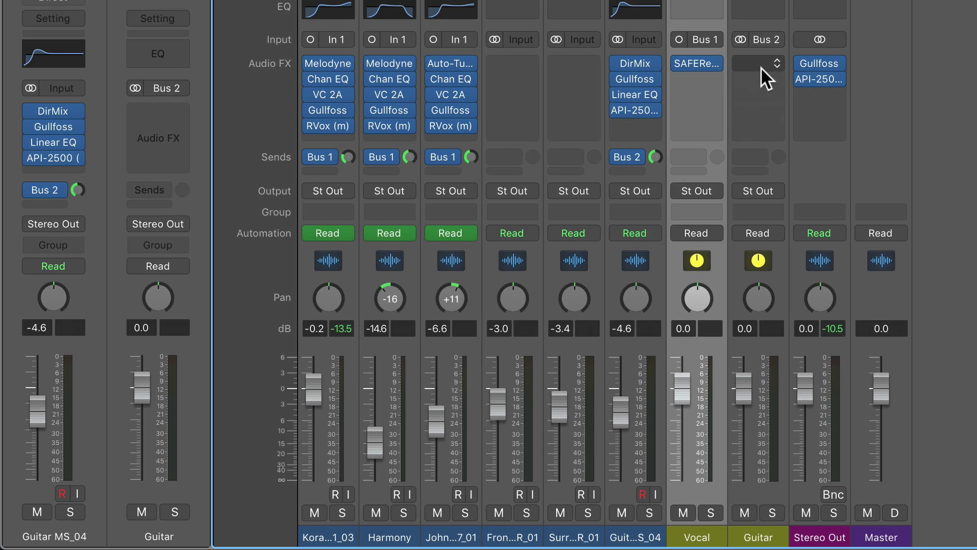
# - Insert SAFEReverb on the Guitar aux channel and open its list of available descriptors
pyautogui.click(762, 67)
pyautogui.moveTo(807, 109)
pyautogui.click(894, 103)
pyautogui.click(728, 446)
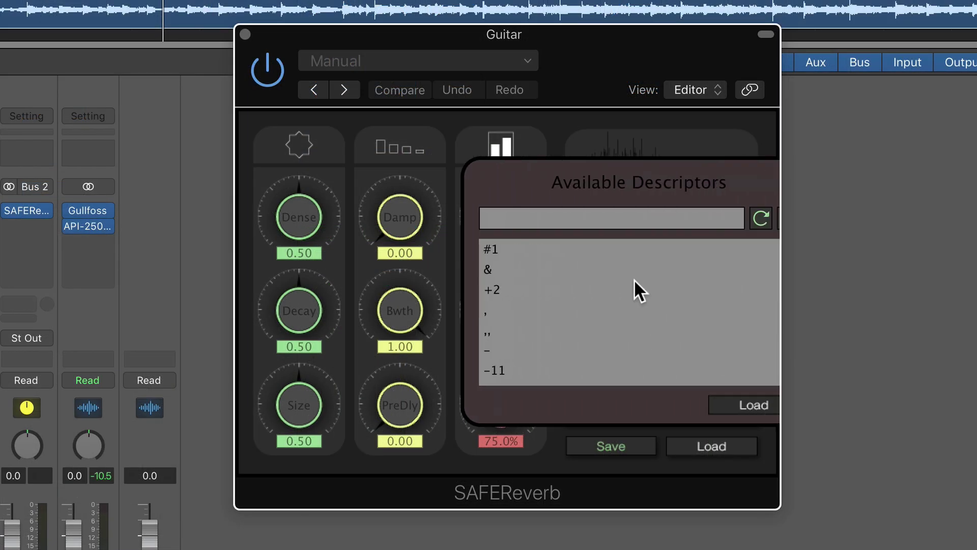
# - Search the available descriptors for "guitar" and clear the search text
pyautogui.write('guitar')
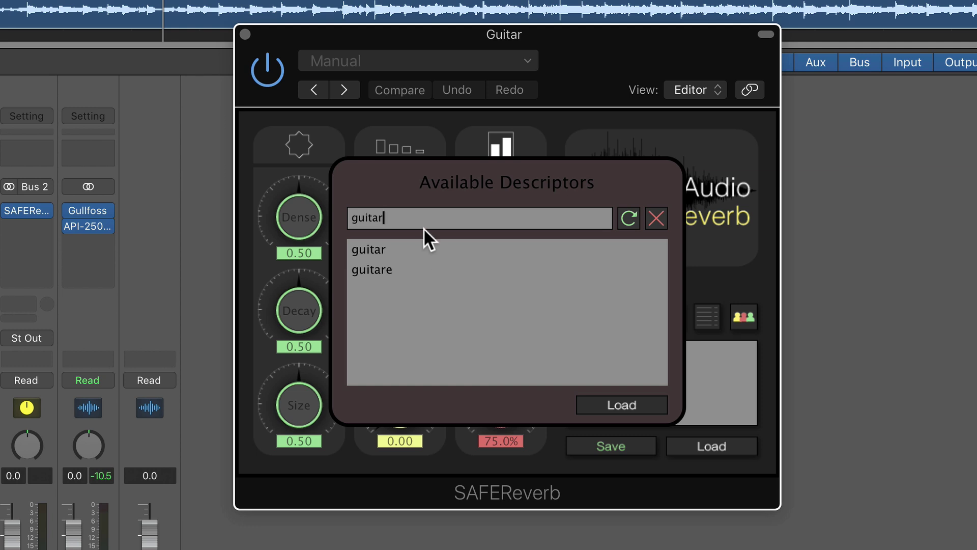
pyautogui.write('-')
pyautogui.press('BackSpace')
pyautogui.write('-')
pyautogui.press('BackSpace')
pyautogui.press('BackSpace')
pyautogui.press('BackSpace')
pyautogui.press('BackSpace')
pyautogui.press('BackSpace')
pyautogui.press('BackSpace')
pyautogui.press('BackSpace')
# - Search for "acoustic" to find and load Acousticgentle, and raise the Guitar aux reverb's Dry/Wet
pyautogui.write('acousticgu')
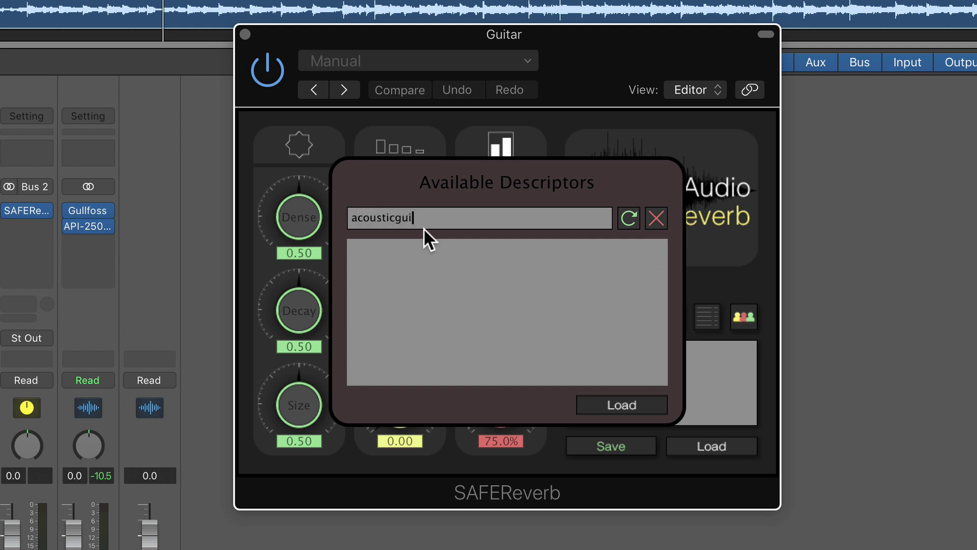
pyautogui.press('BackSpace')
pyautogui.press('BackSpace')
pyautogui.press('BackSpace')
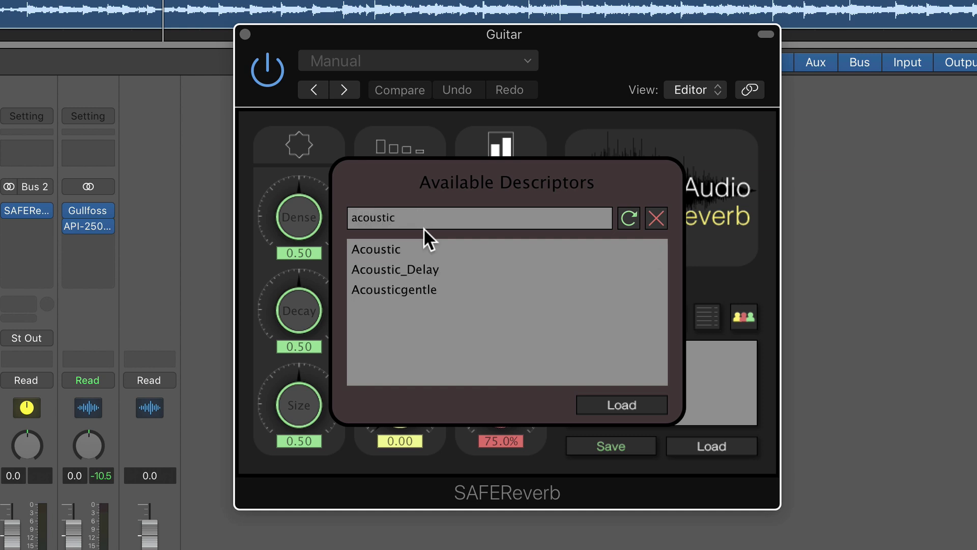
pyautogui.click(435, 290)
pyautogui.click(621, 404)
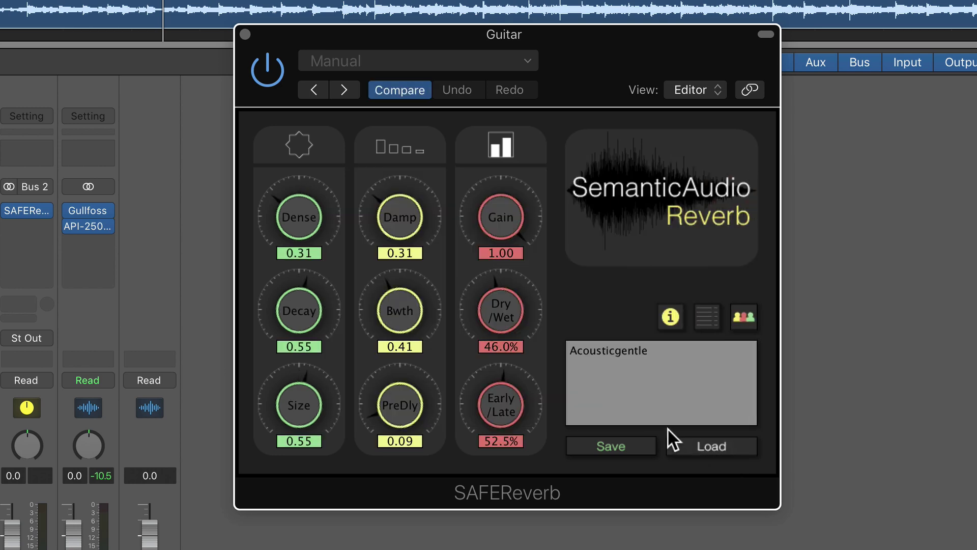
pyautogui.moveTo(500, 274); pyautogui.dragTo(502, 117)
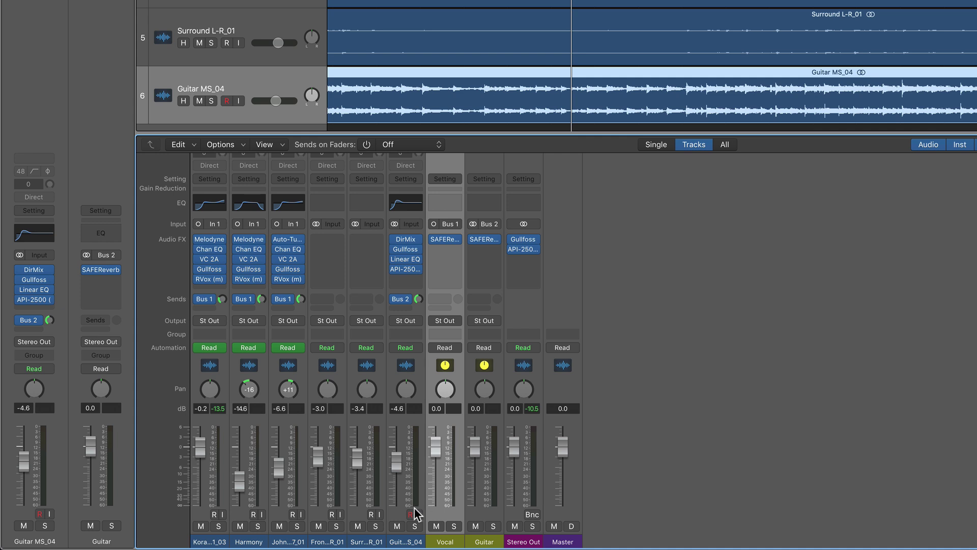
# - Solo the three guitar tracks and the Guitar aux, play the song, and toggle the tracks' solo to compare with the reverb alone
pyautogui.moveTo(342, 542); pyautogui.dragTo(396, 544)
pyautogui.click(412, 528)
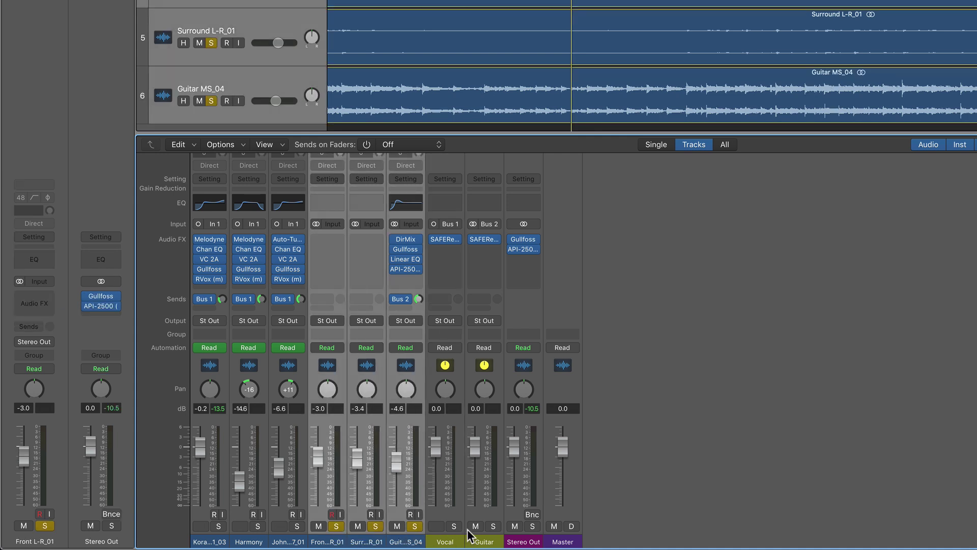
pyautogui.press('space')
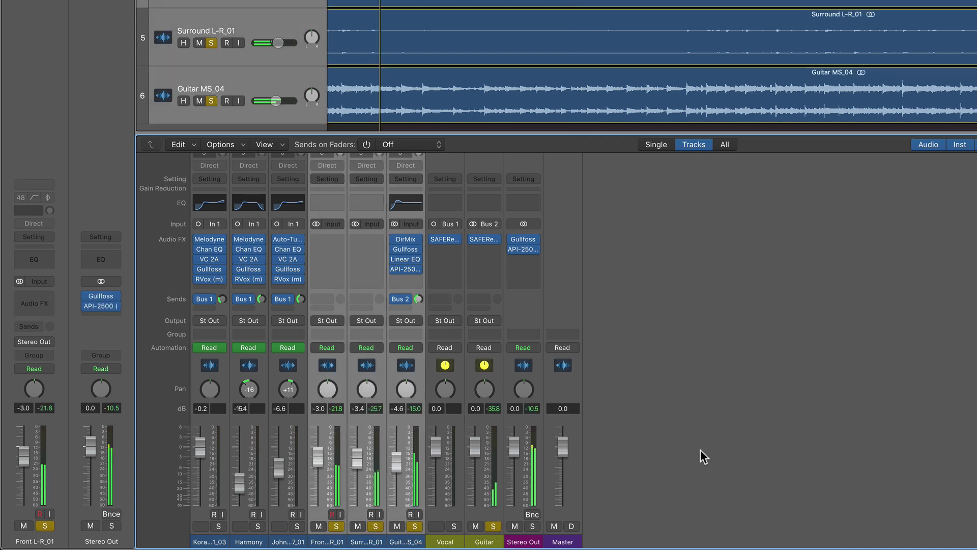
pyautogui.click(377, 526)
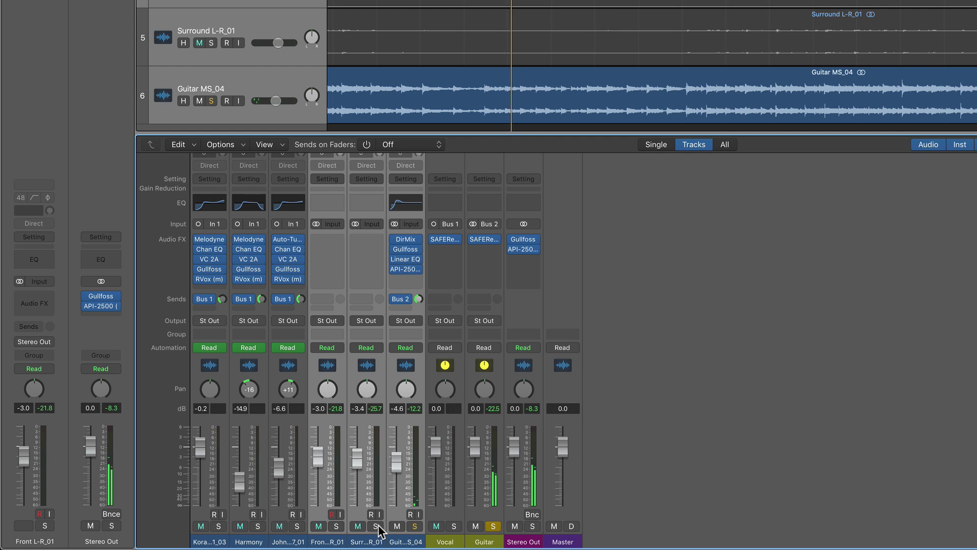
pyautogui.click(376, 526)
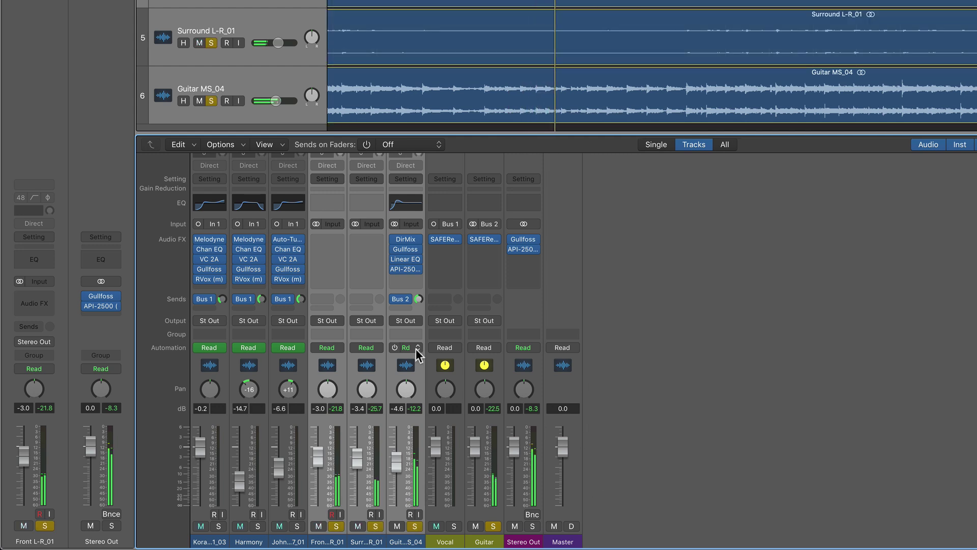
# - Set the Guitar MS_04 track's Bus 2 send to about -10.3 dB and deselect the guitar tracks
pyautogui.moveTo(418, 298); pyautogui.dragTo(418, 299)
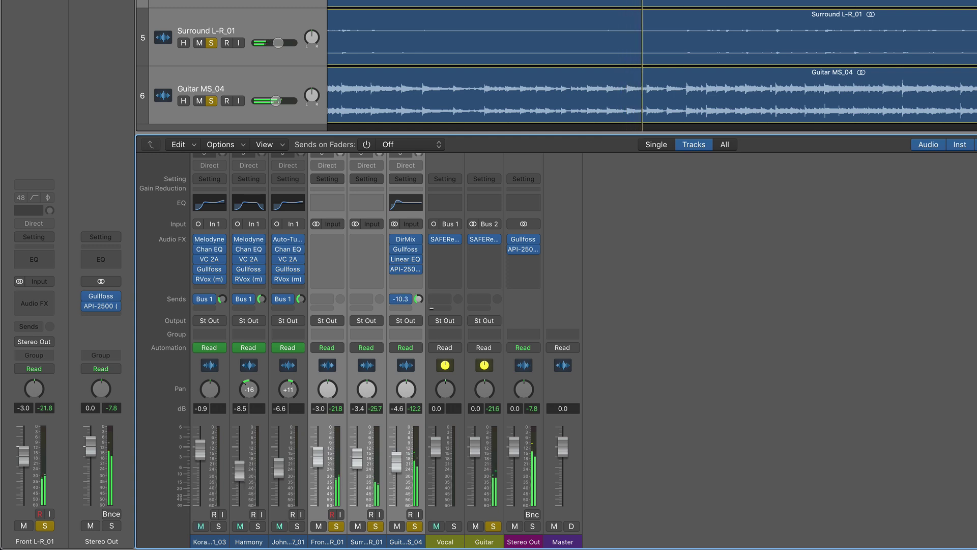
pyautogui.click(662, 303)
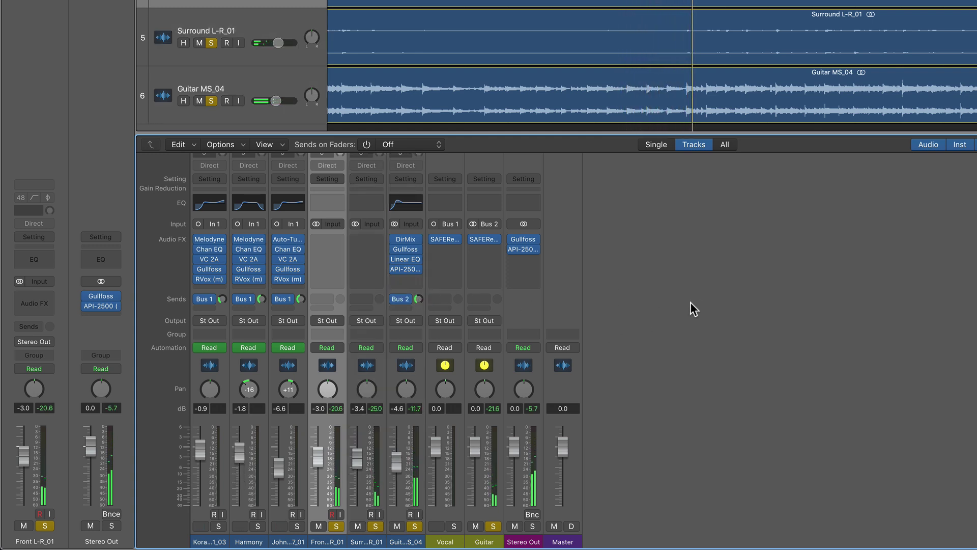
# - Turn off solo on the Front L-R_01, Surround L-R_01 and Guitar MS_04 tracks and on the Guitar aux
pyautogui.keyDown('shift'); pyautogui.click(390, 538); pyautogui.keyUp('shift')
pyautogui.click(338, 543)
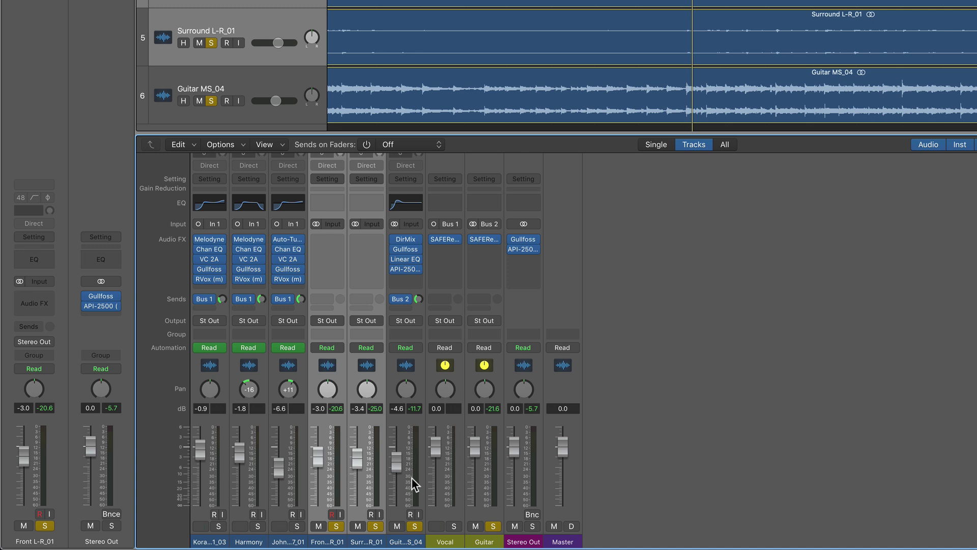
pyautogui.moveTo(338, 537); pyautogui.dragTo(393, 538)
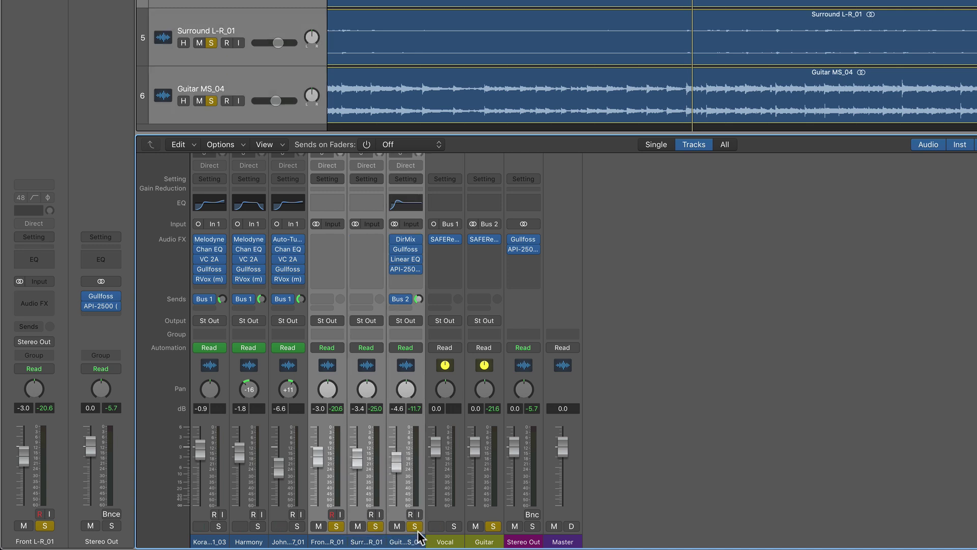
pyautogui.click(415, 527)
pyautogui.click(489, 525)
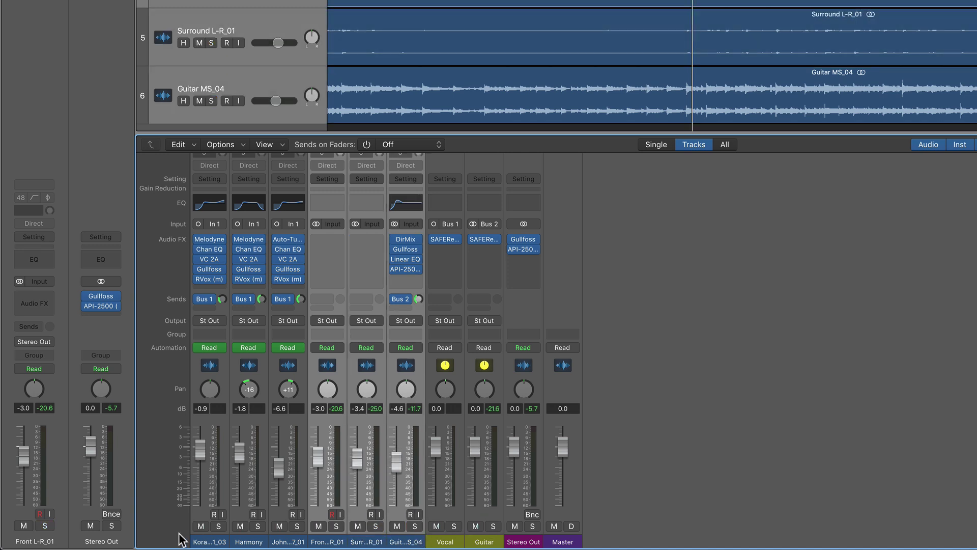
# - Solo the three vocal tracks together with the Vocal aux and play the song
pyautogui.moveTo(213, 542); pyautogui.dragTo(299, 537)
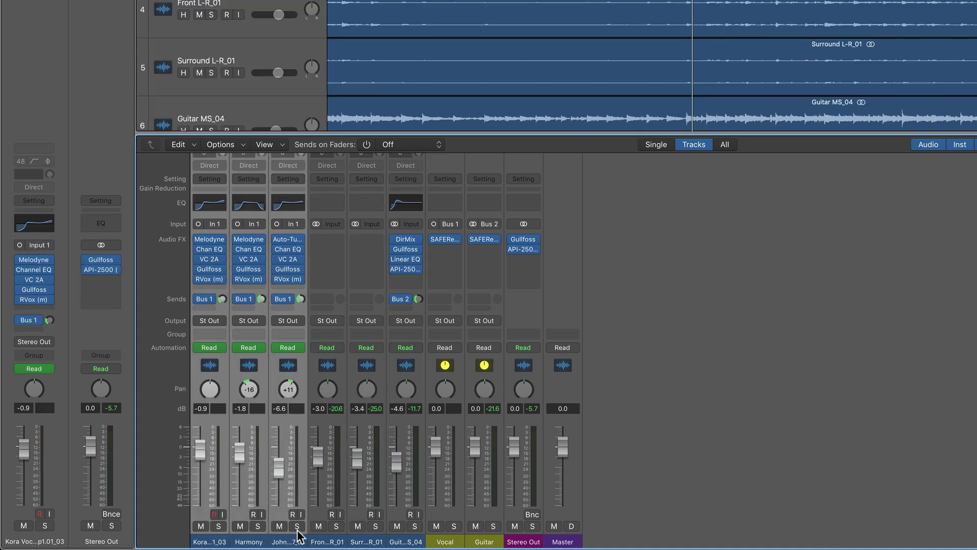
pyautogui.click(297, 527)
pyautogui.click(453, 525)
pyautogui.press('space')
pyautogui.press('Down')
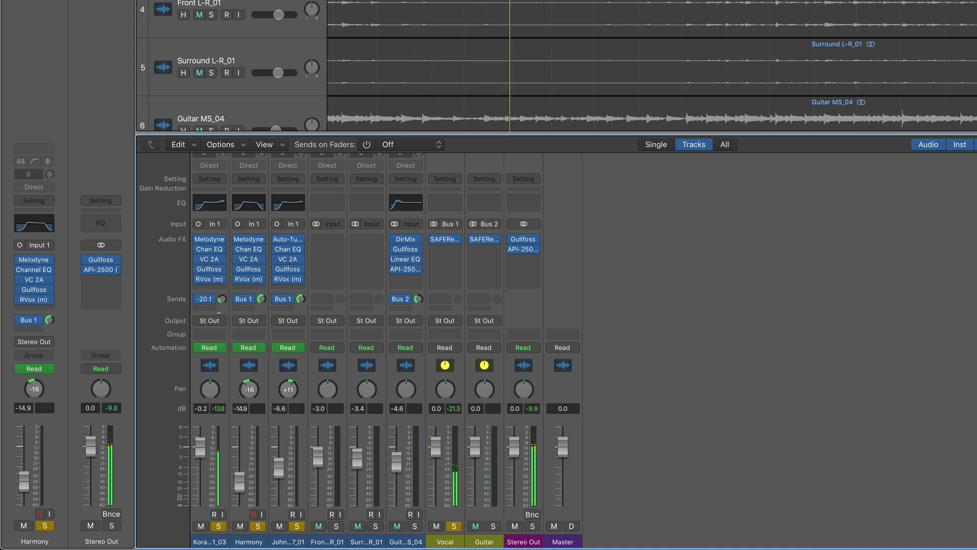
# - Adjust the Bus 1 send levels on the lead, Harmony and third vocal tracks during playback
pyautogui.moveTo(222, 300); pyautogui.dragTo(230, 346)
pyautogui.moveTo(256, 392); pyautogui.dragTo(297, 334)
pyautogui.moveTo(301, 298); pyautogui.dragTo(649, 317)
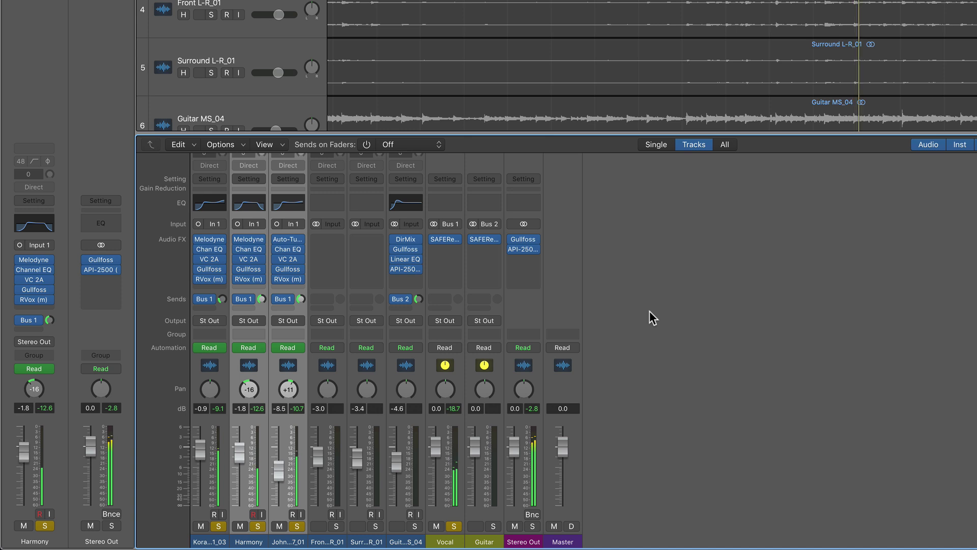
# - Clear the vocal solos to play the full mix, and open SAFEReverb on the Vocal aux
pyautogui.press('super+a')
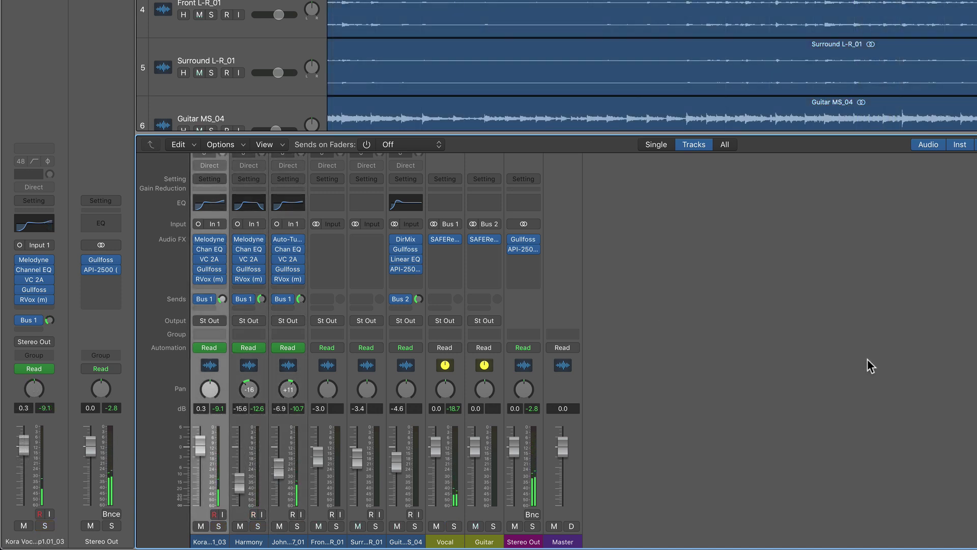
pyautogui.press('space')
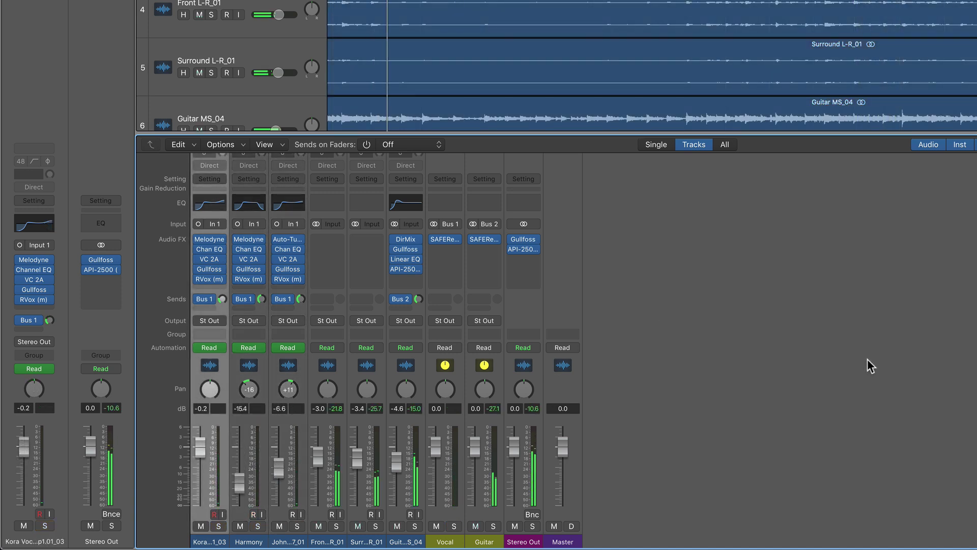
pyautogui.click(447, 243)
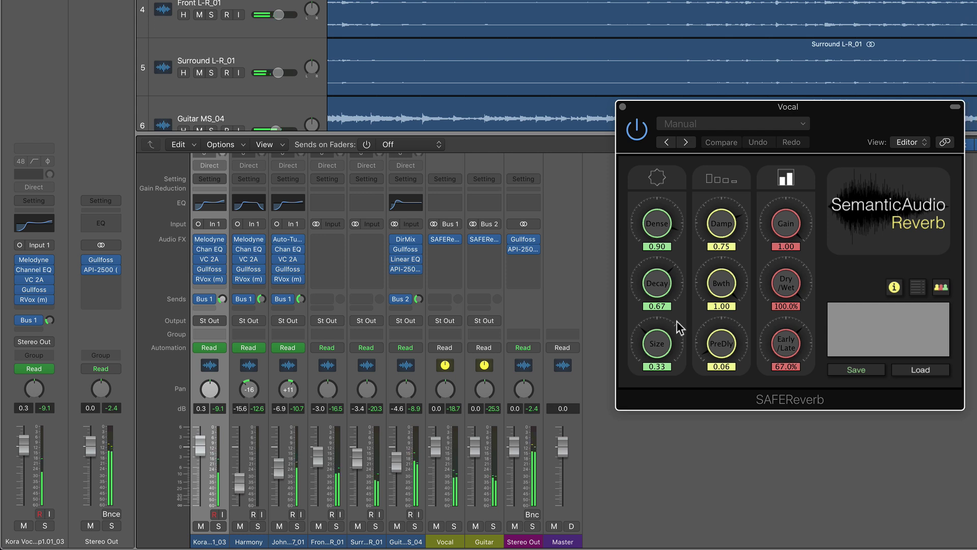
# - Lower the faders of the Guitar aux to -1.8 dB, Guitar MS_04 to -7.8, Surround L-R_01 to -4.4 and Front L-R_01 to -3.8
pyautogui.moveTo(474, 446); pyautogui.dragTo(474, 454)
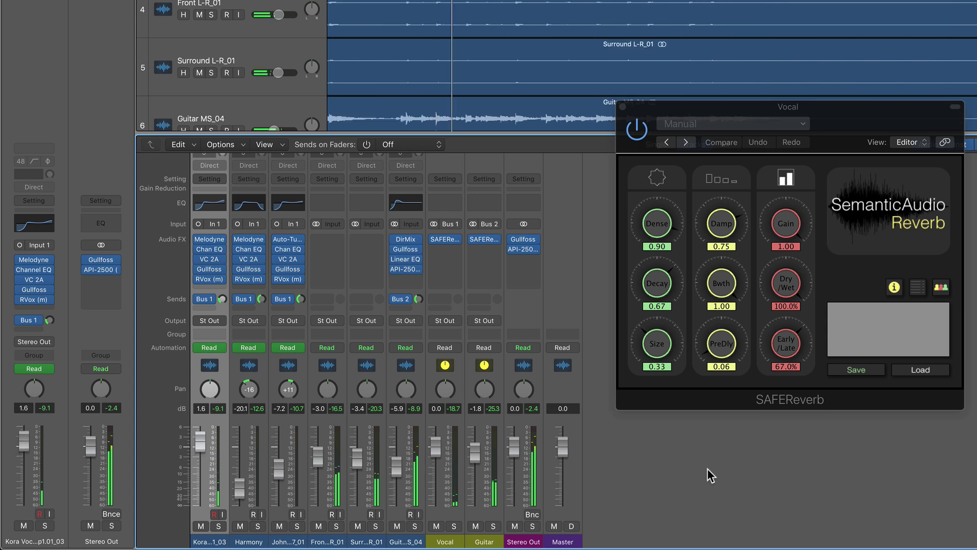
pyautogui.moveTo(396, 466); pyautogui.dragTo(397, 472)
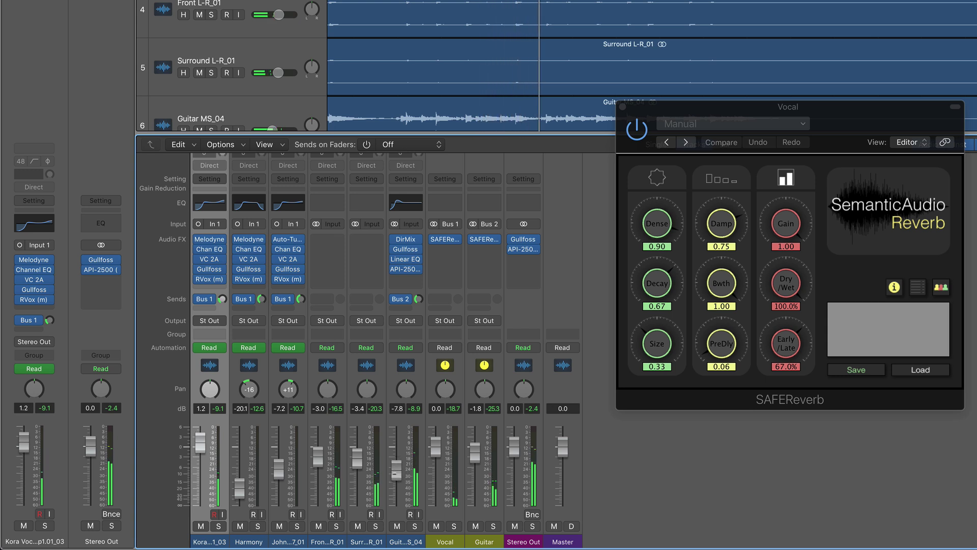
pyautogui.click(363, 466)
pyautogui.moveTo(363, 467); pyautogui.dragTo(364, 471)
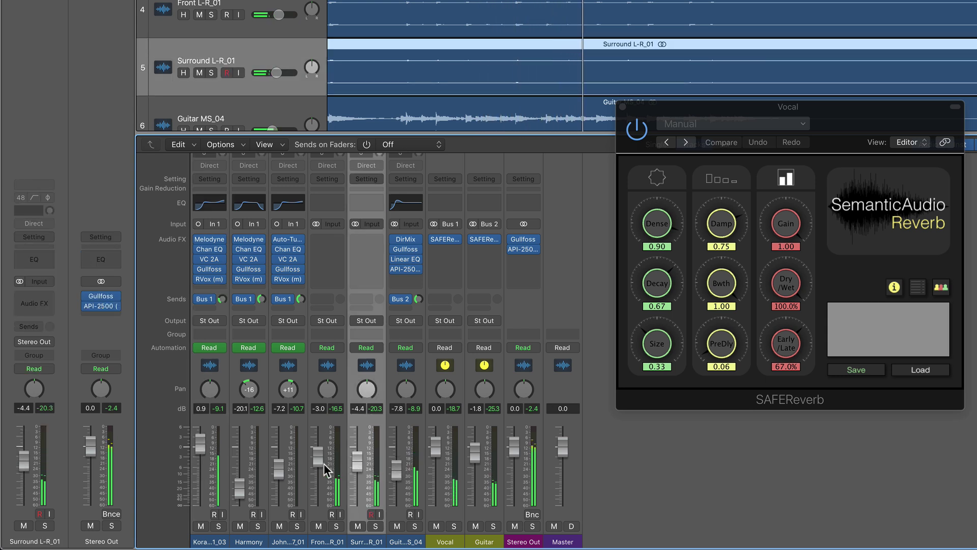
pyautogui.click(783, 479)
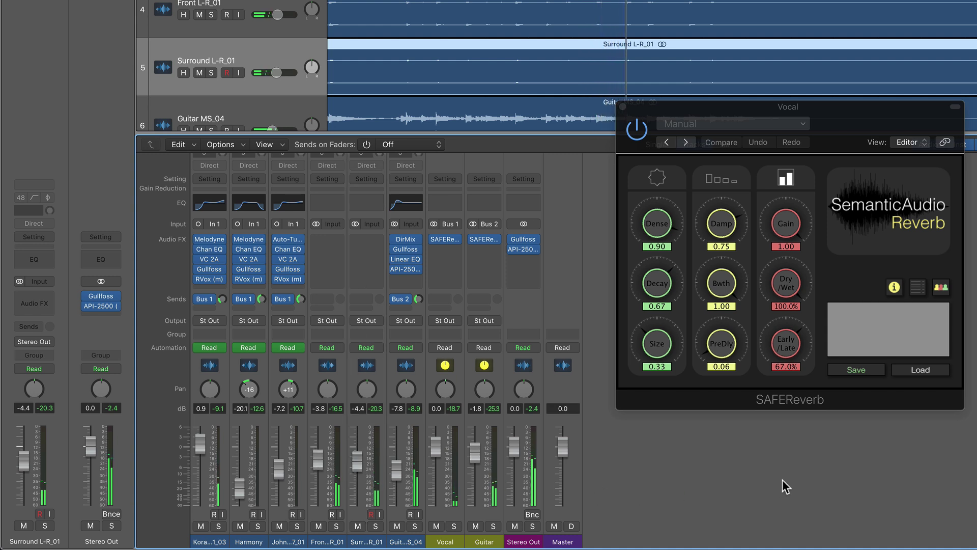